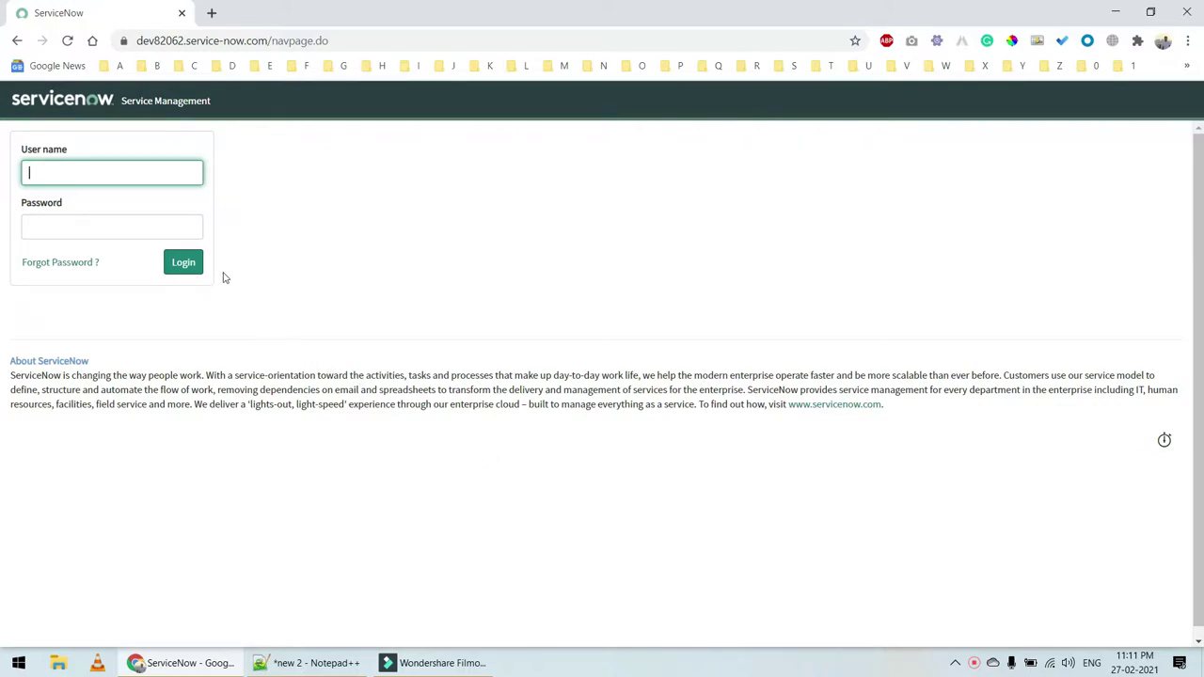
Log in to the developer instance as admin with the password
{"action": "left_click", "coordinate": [109, 176]}
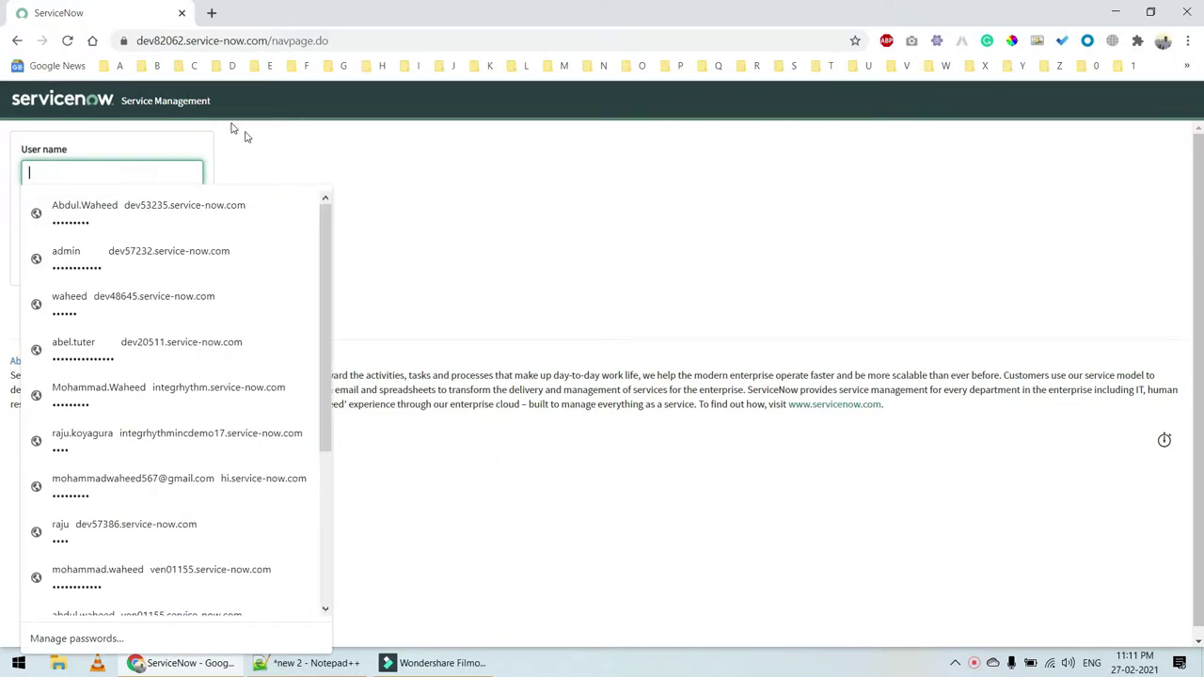
{"action": "type", "text": "adm"}
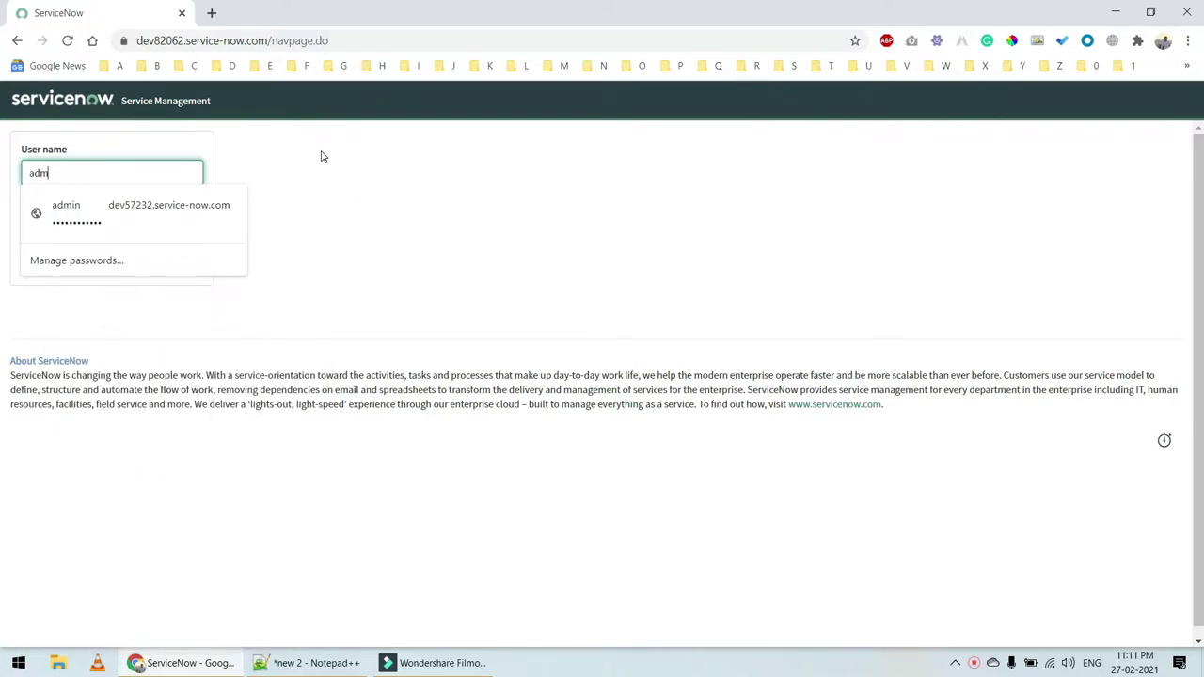
{"action": "type", "text": "in"}
{"action": "key", "text": "Tab"}
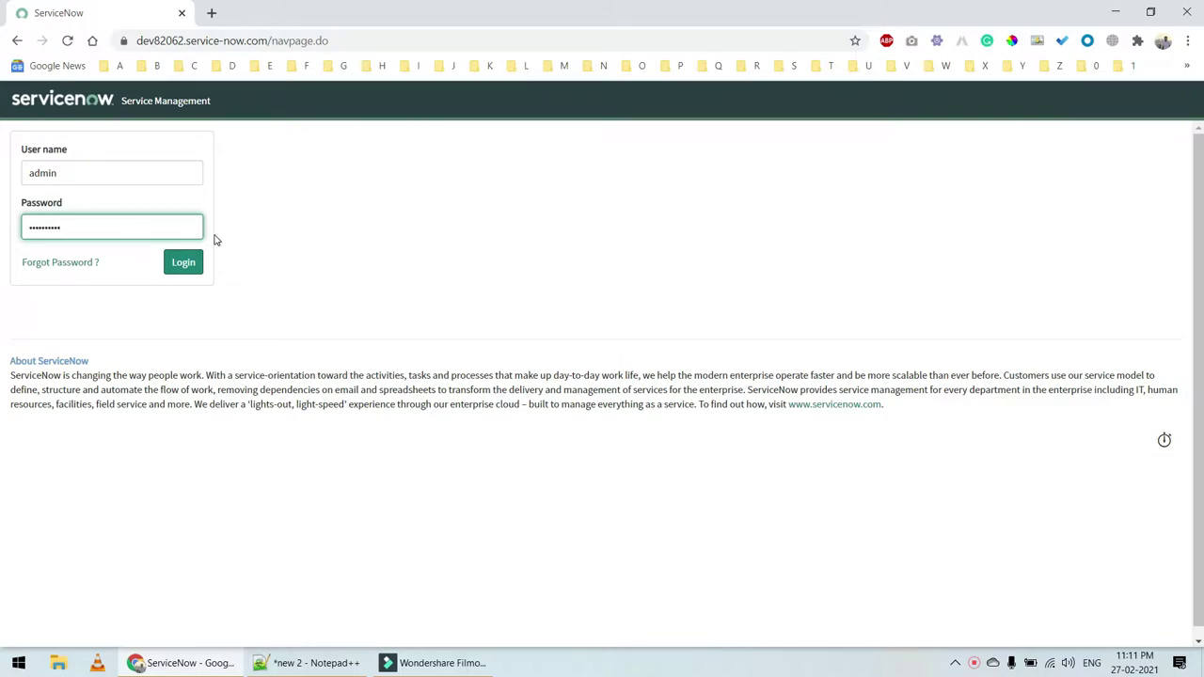
{"action": "key", "text": "Return"}
Load the instance's /hr page in a new browser tab
{"action": "left_click", "coordinate": [273, 40]}
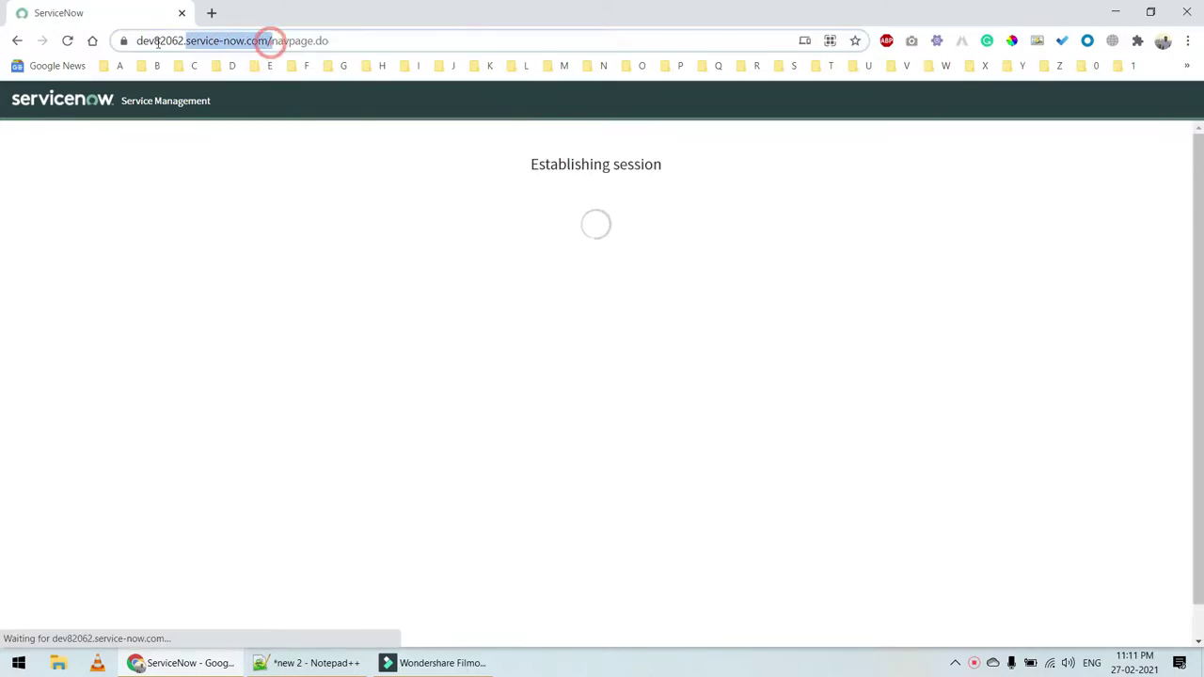
{"action": "left_click", "coordinate": [211, 12]}
{"action": "type", "text": "https://dev82062.service-now.com/"}
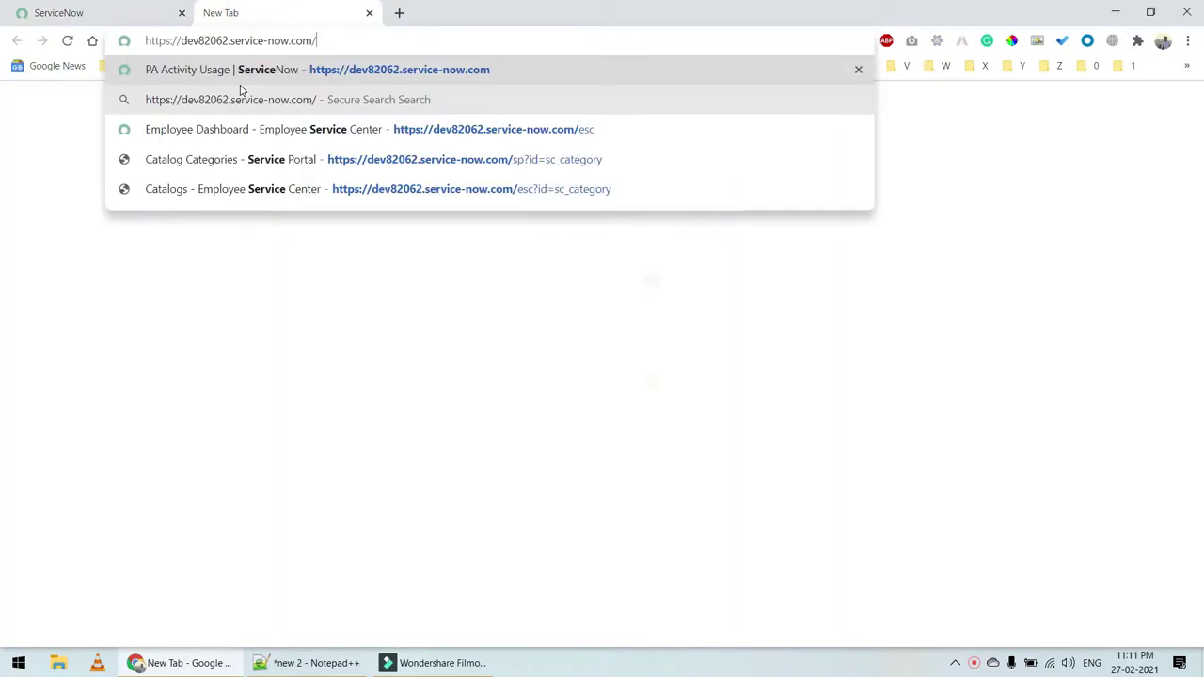
{"action": "type", "text": "hr"}
{"action": "key", "text": "Return"}
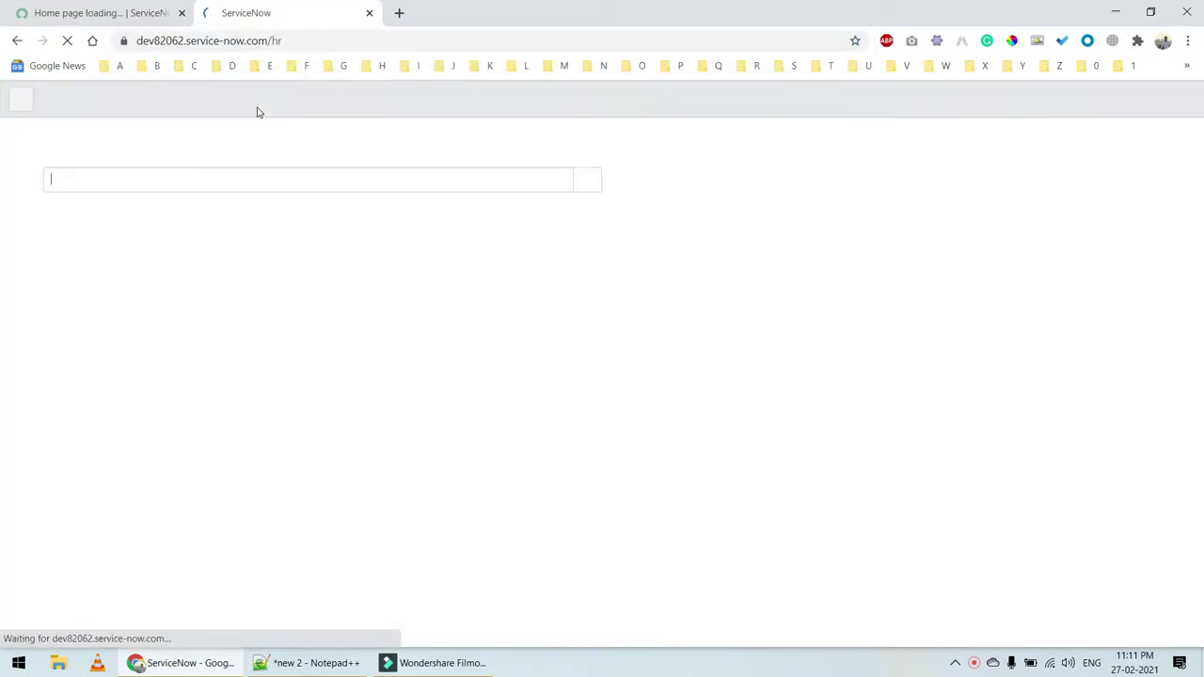
Change the path to /esc to load the Employee Service Center and dismiss the location prompt
{"action": "left_click", "coordinate": [298, 42]}
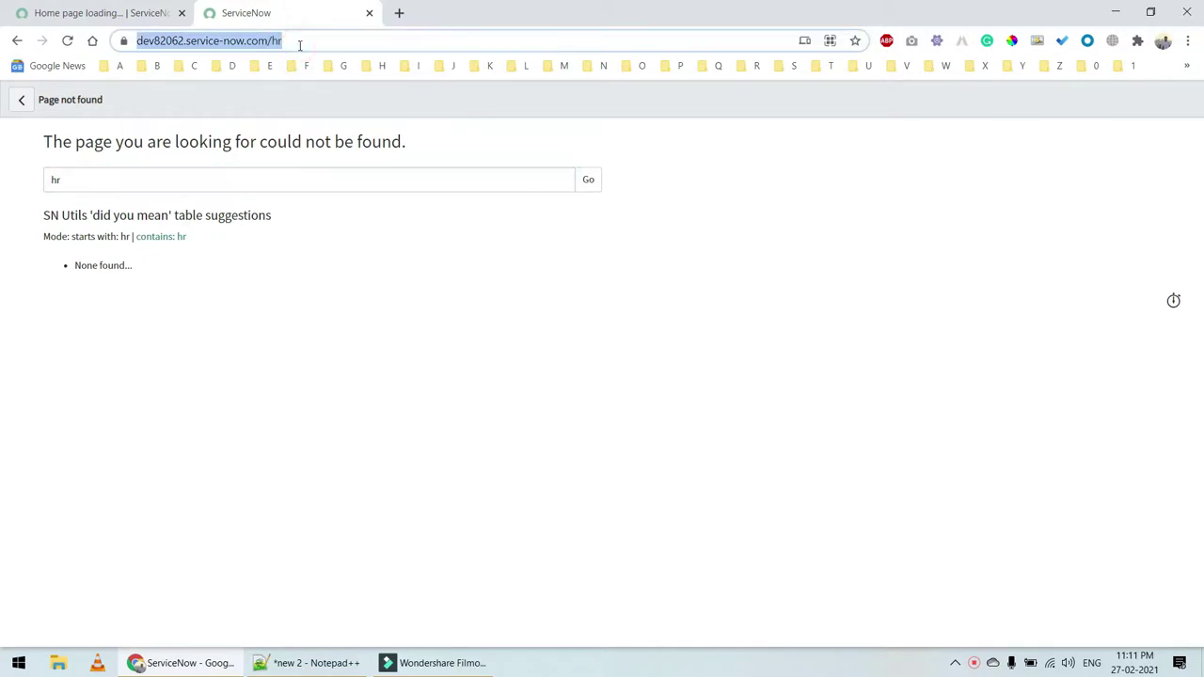
{"action": "left_click", "coordinate": [298, 42]}
{"action": "key", "text": "BackSpace"}
{"action": "key", "text": "BackSpace"}
{"action": "type", "text": "e"}
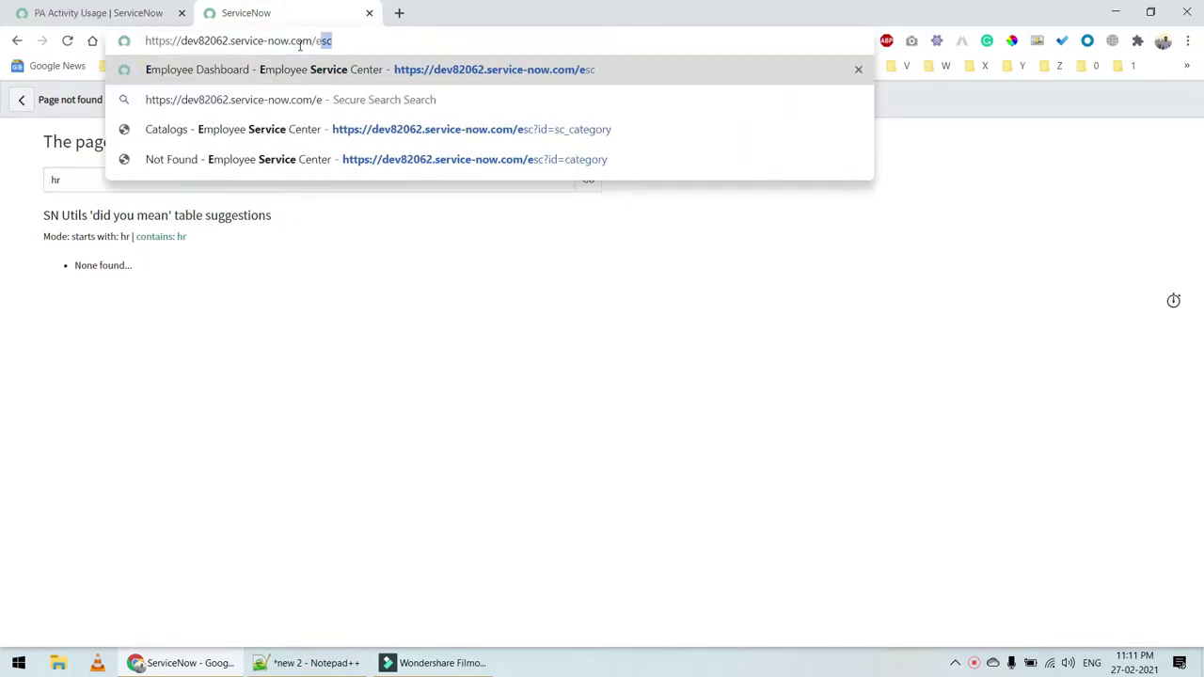
{"action": "type", "text": "sc"}
{"action": "key", "text": "Return"}
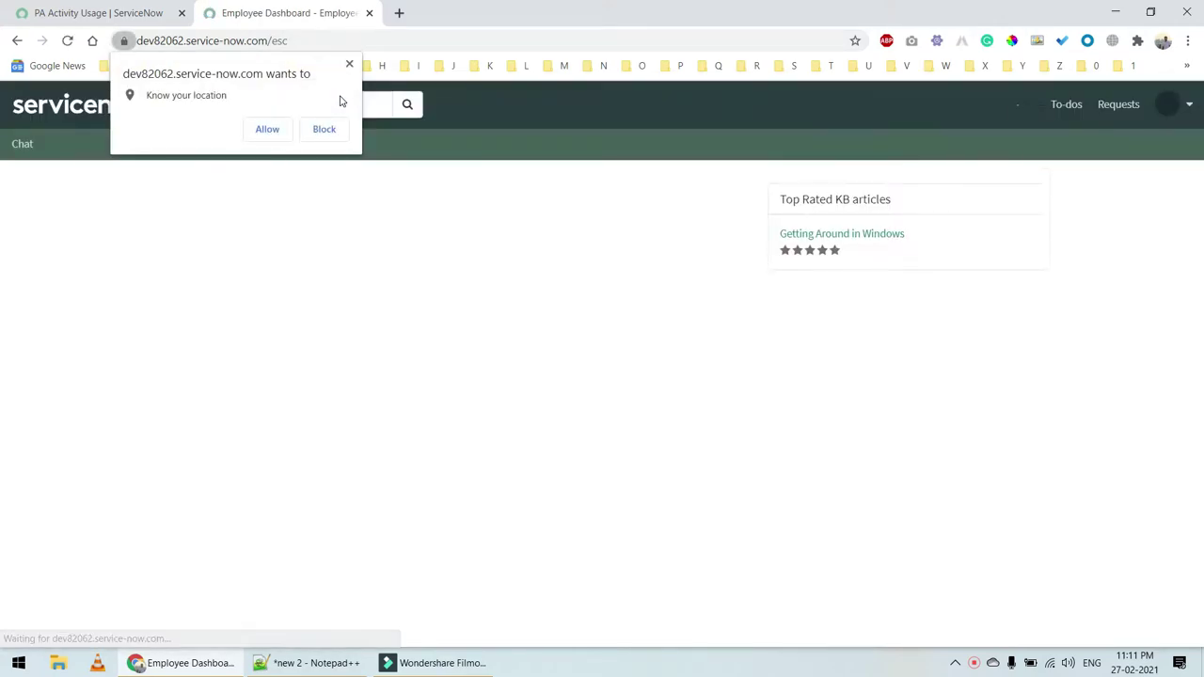
{"action": "left_click", "coordinate": [350, 65]}
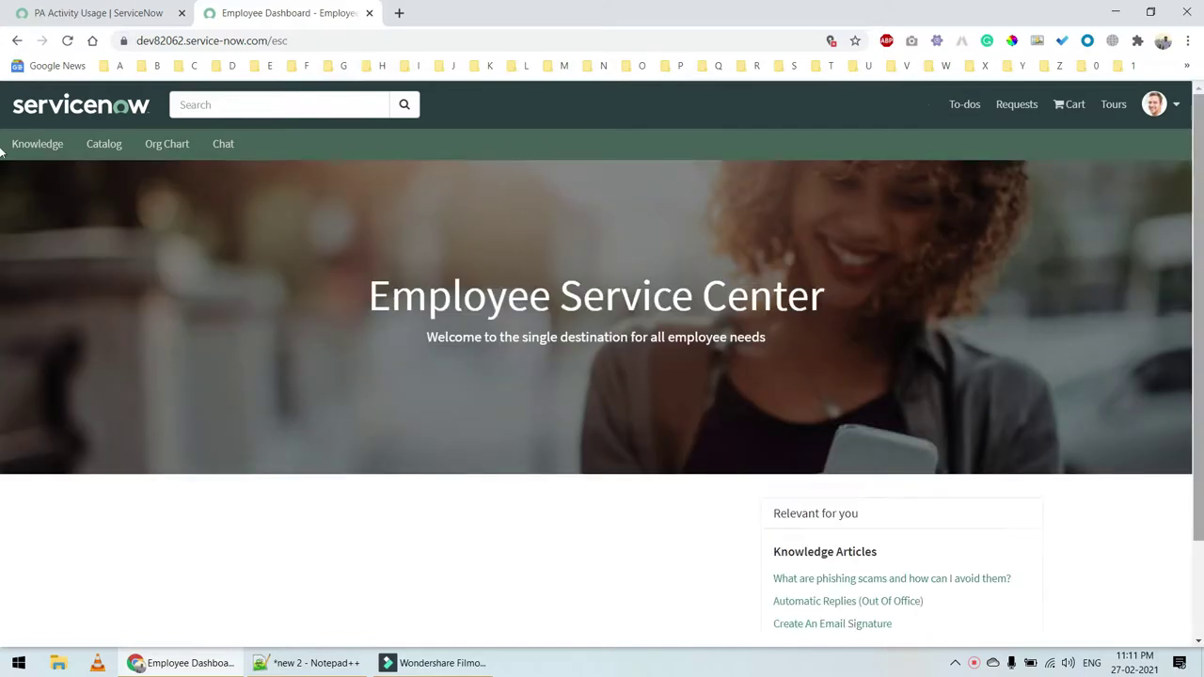
{"action": "scroll", "coordinate": [2, 131], "scroll_direction": "down", "scroll_amount": 1}
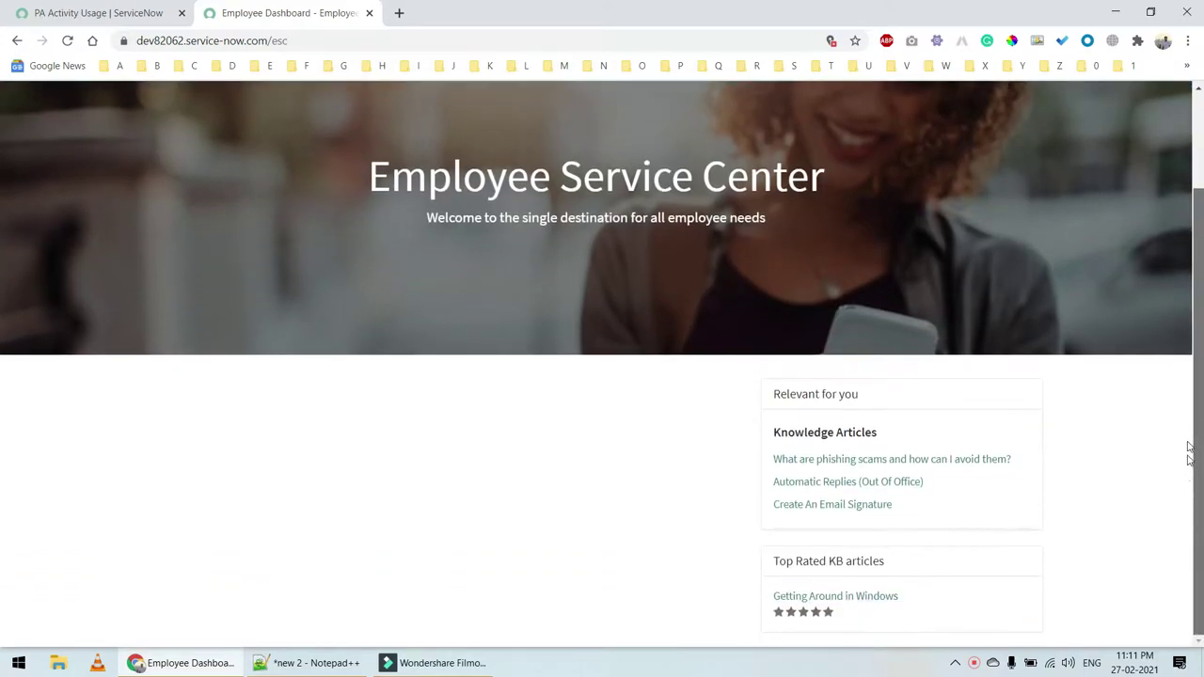
{"action": "scroll", "coordinate": [2, 183], "scroll_direction": "up", "scroll_amount": 1}
{"action": "scroll", "coordinate": [3, 282], "scroll_direction": "down", "scroll_amount": 2}
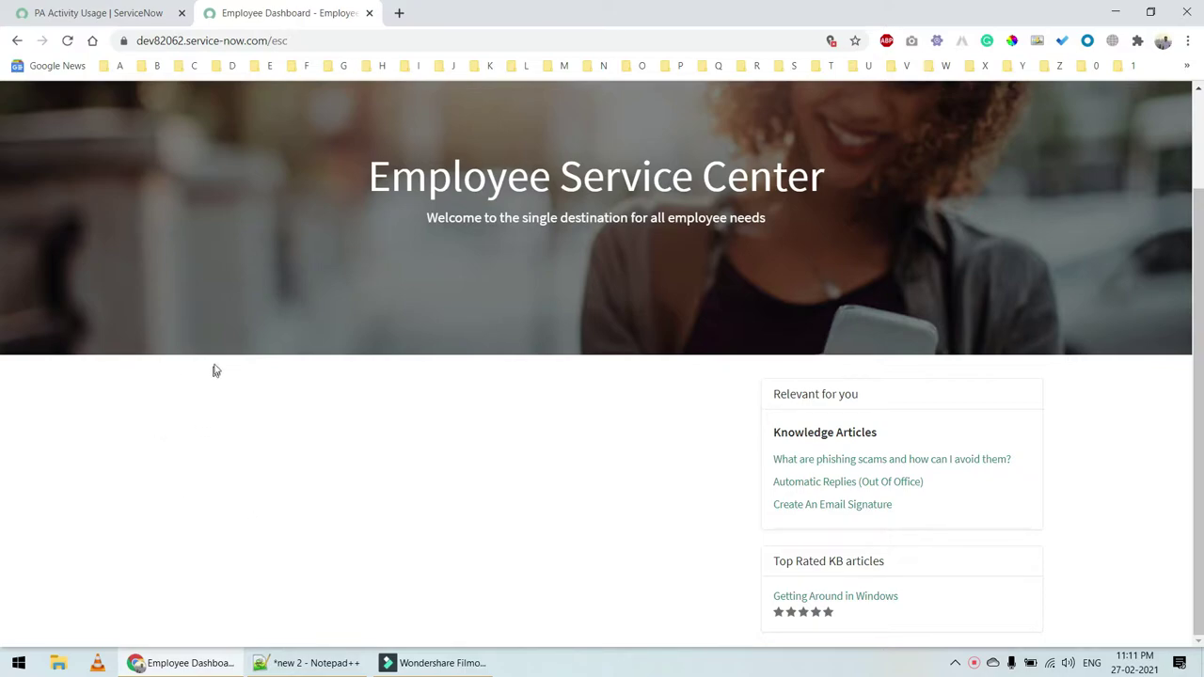
Open the Employee Dashboard in Page Designer, locate Quick Links (CD), then return to platform home
{"action": "right_click", "coordinate": [239, 346], "text": "ctrl"}
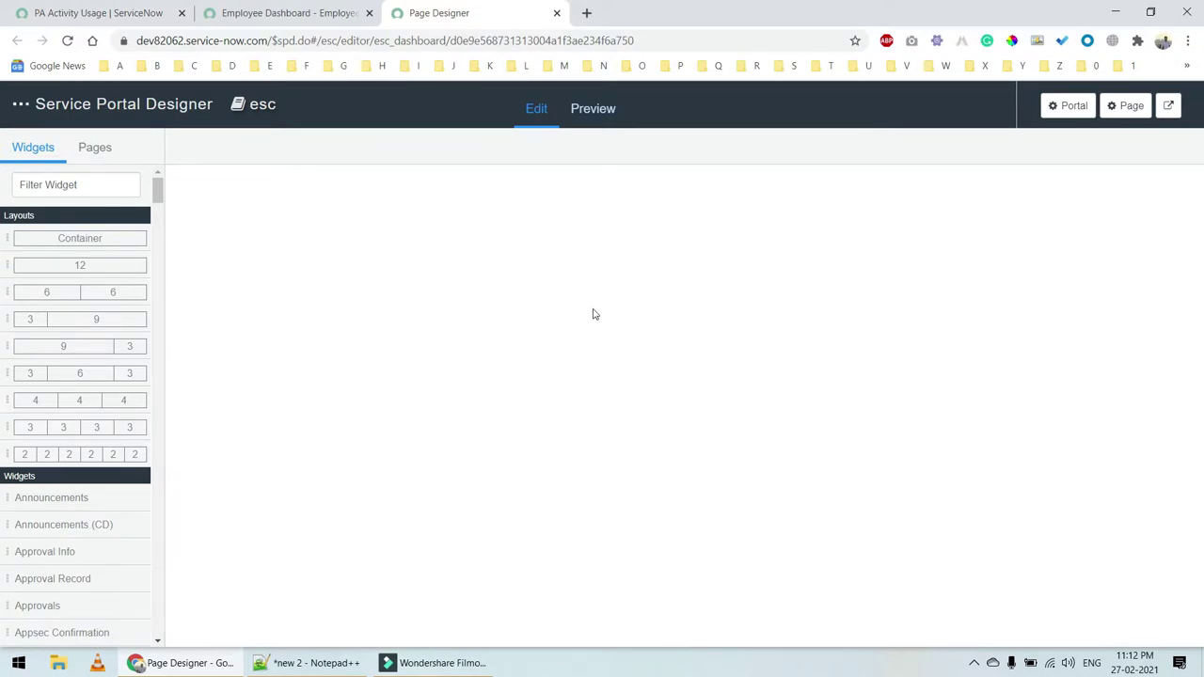
{"action": "left_click", "coordinate": [436, 215]}
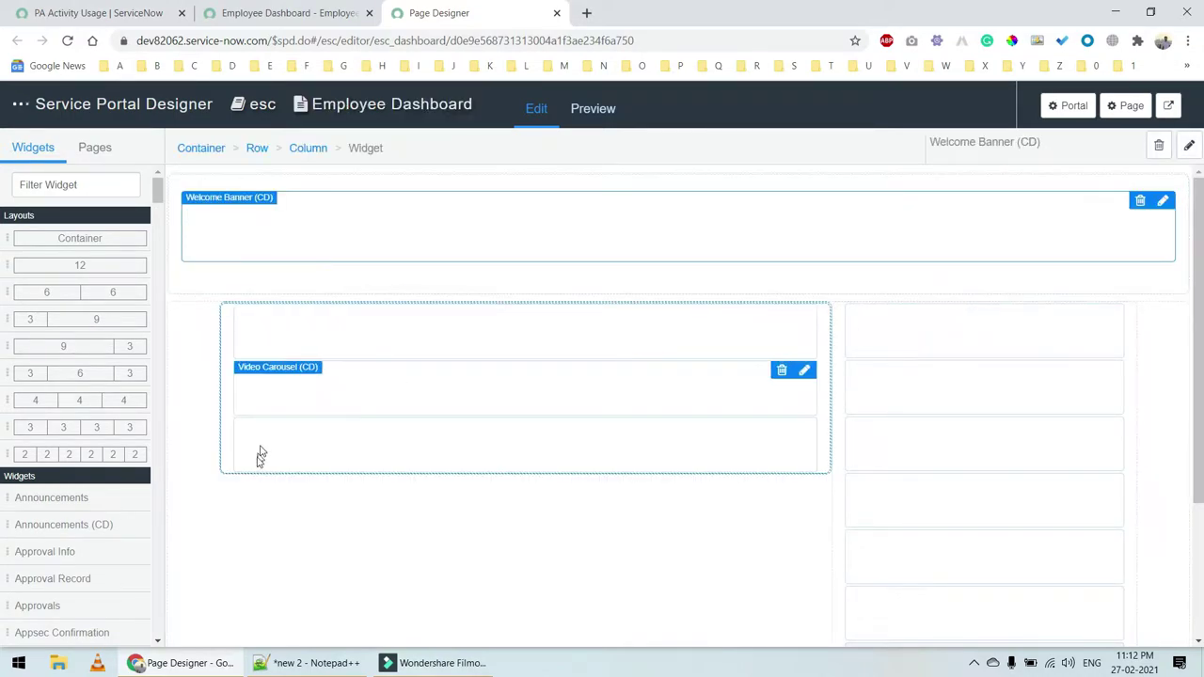
{"action": "scroll", "coordinate": [245, 471], "scroll_direction": "down", "scroll_amount": 4}
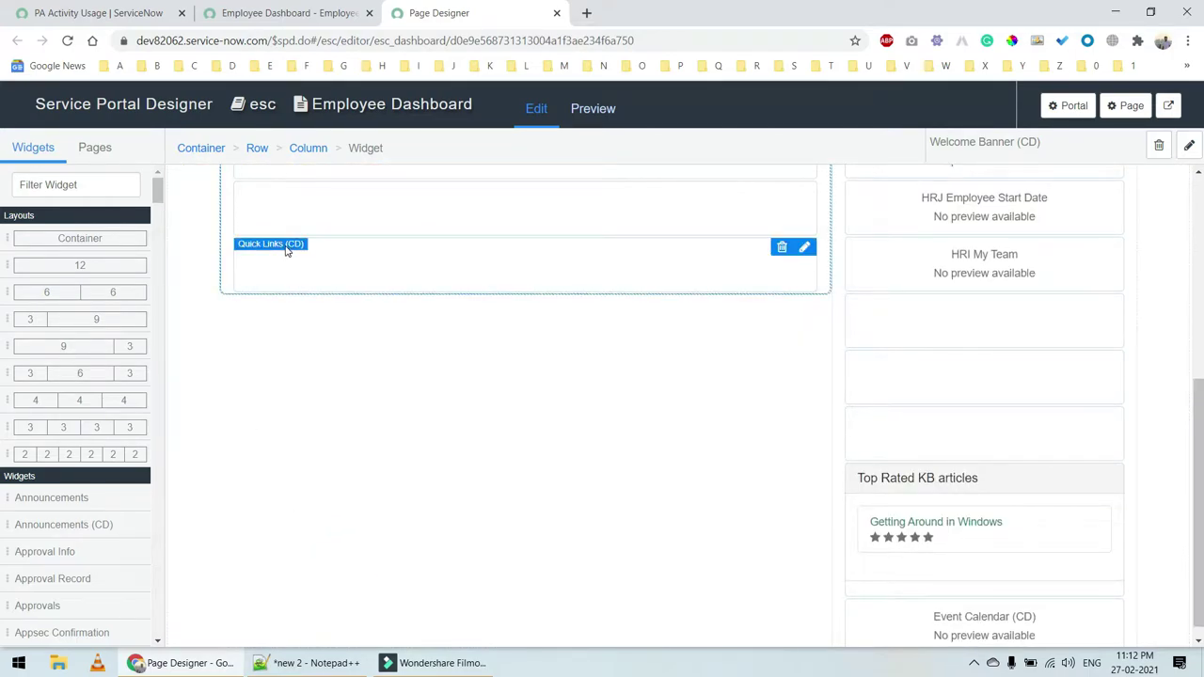
{"action": "left_click", "coordinate": [291, 13]}
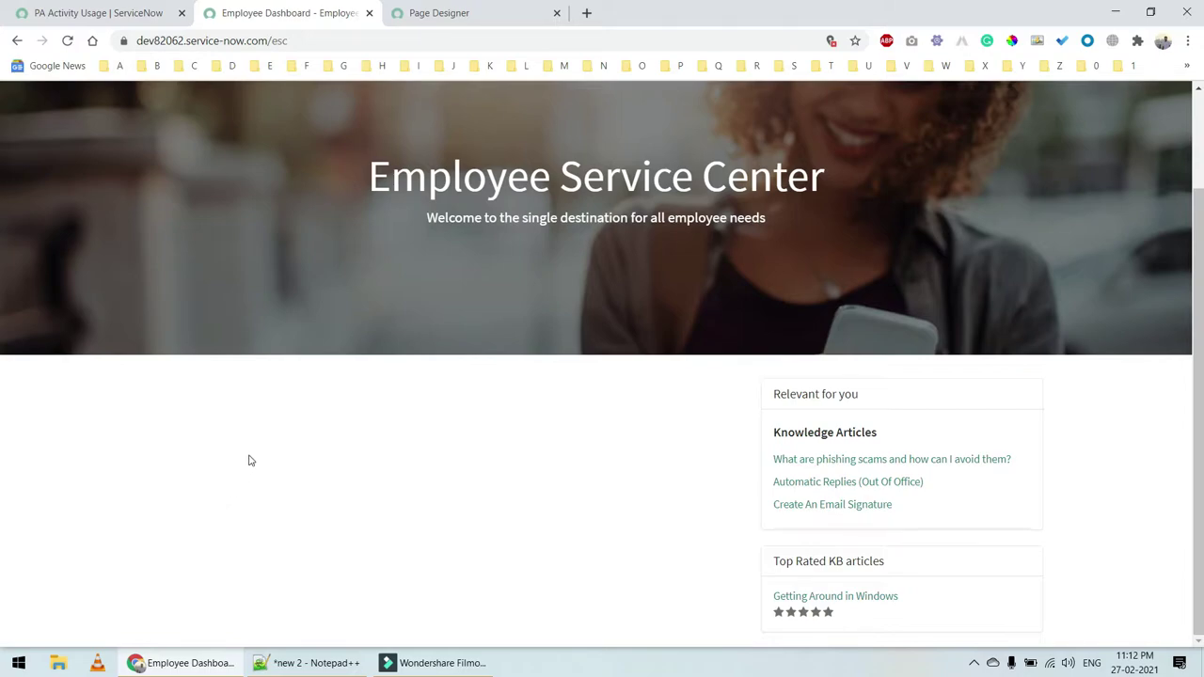
{"action": "left_click", "coordinate": [470, 8]}
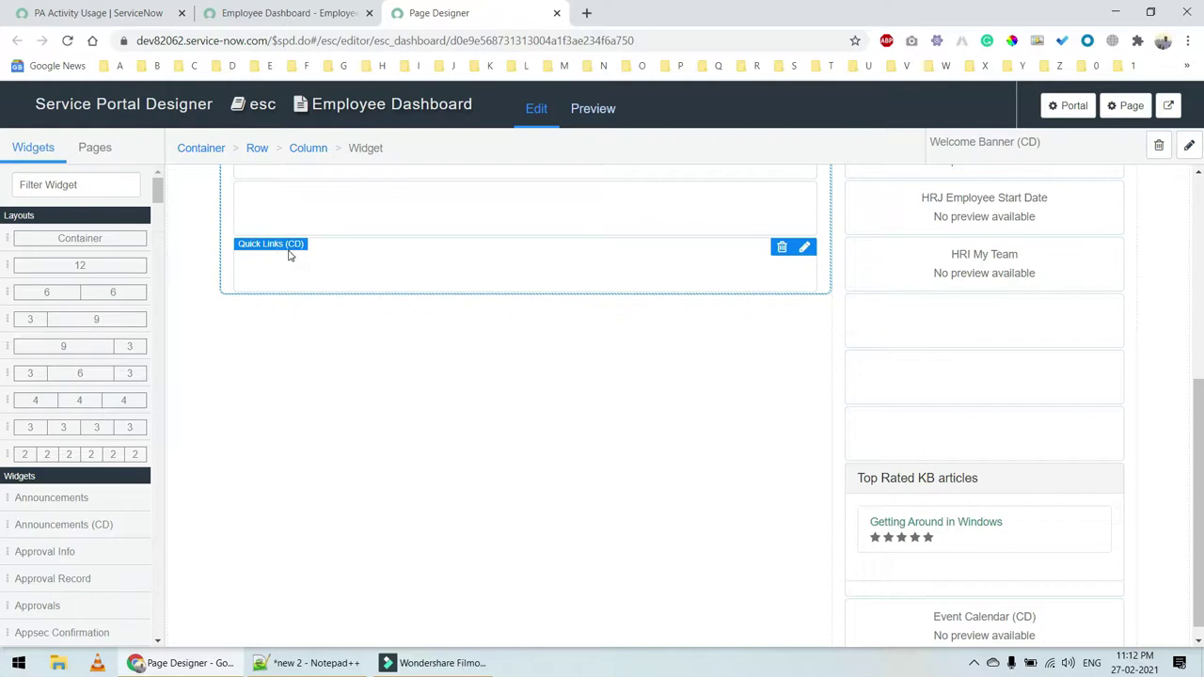
{"action": "left_click", "coordinate": [143, 17]}
{"action": "left_click", "coordinate": [165, 142]}
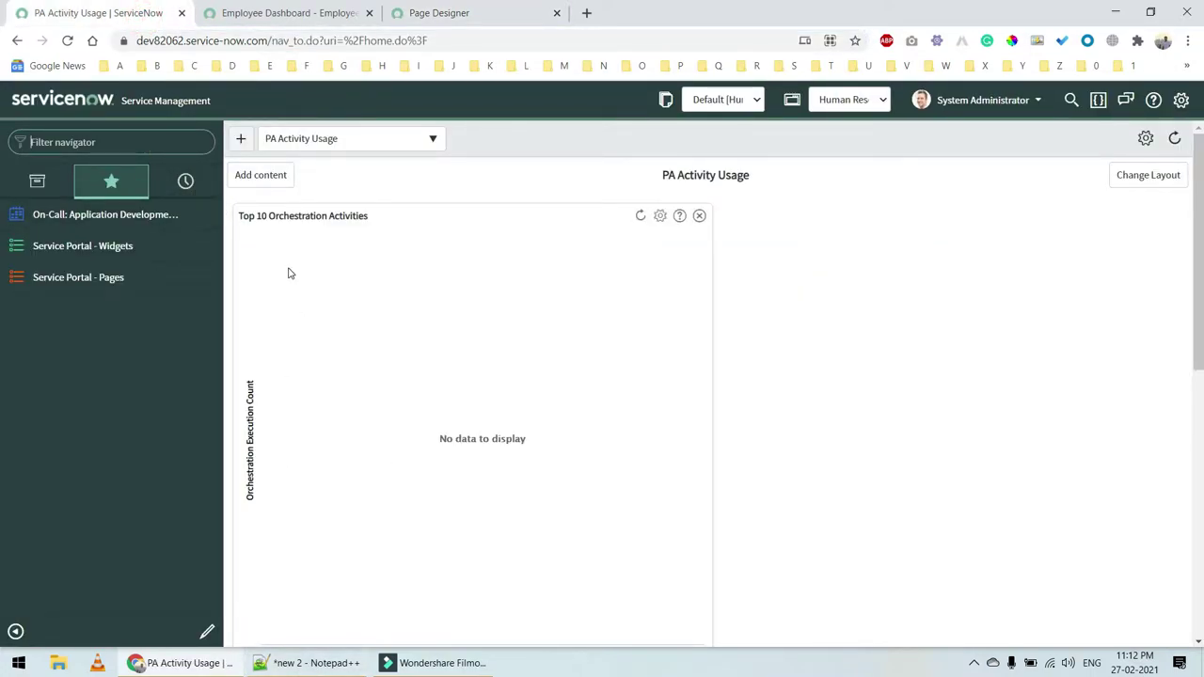
{"action": "left_click", "coordinate": [310, 663]}
{"action": "left_click", "coordinate": [123, 110]}
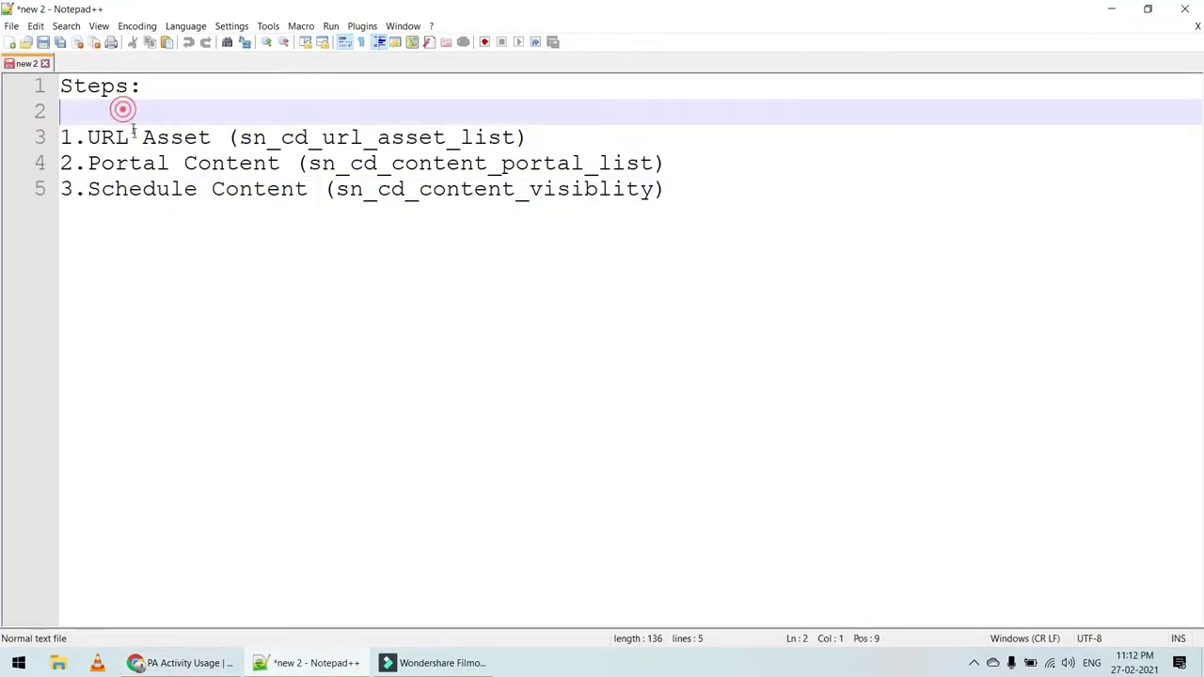
{"action": "double_click", "coordinate": [237, 137]}
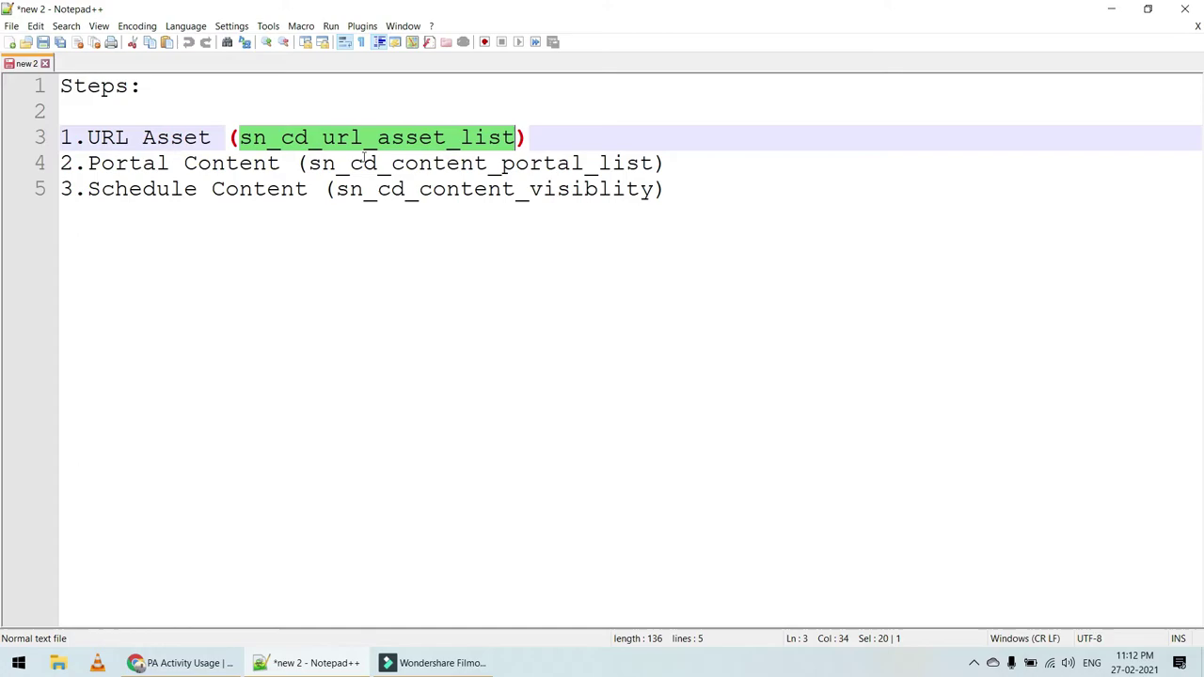
{"action": "left_click_drag", "start_coordinate": [211, 137], "coordinate": [88, 137]}
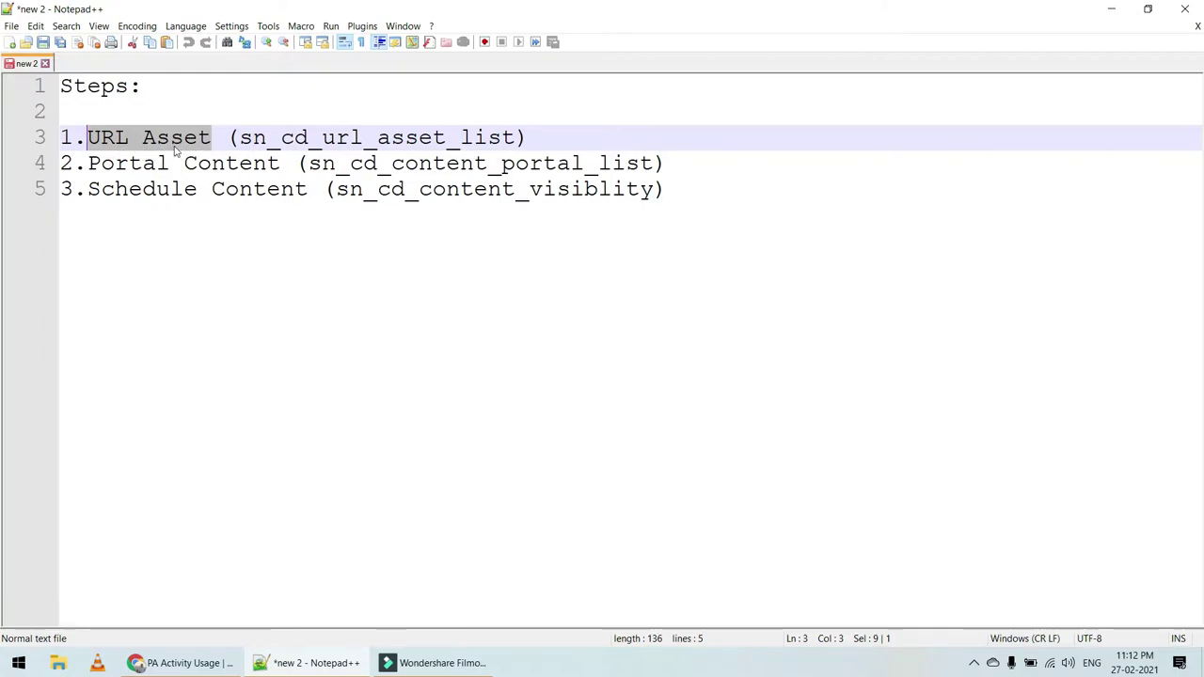
{"action": "double_click", "coordinate": [369, 139]}
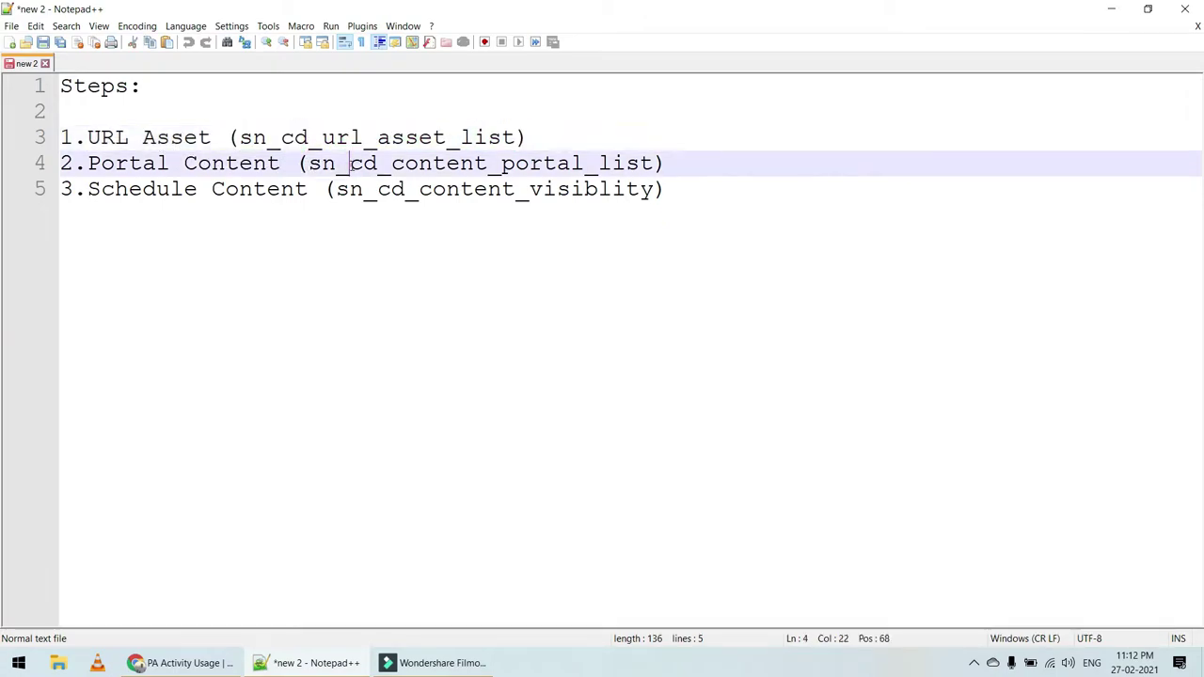
{"action": "double_click", "coordinate": [349, 164]}
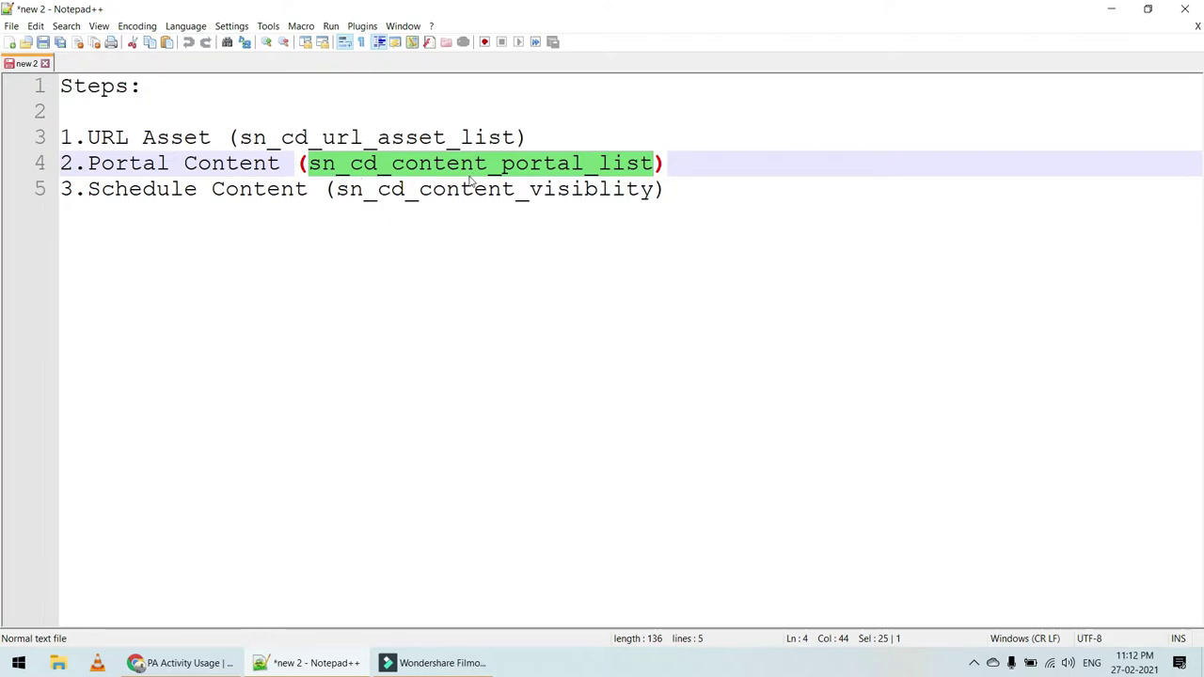
{"action": "double_click", "coordinate": [260, 189]}
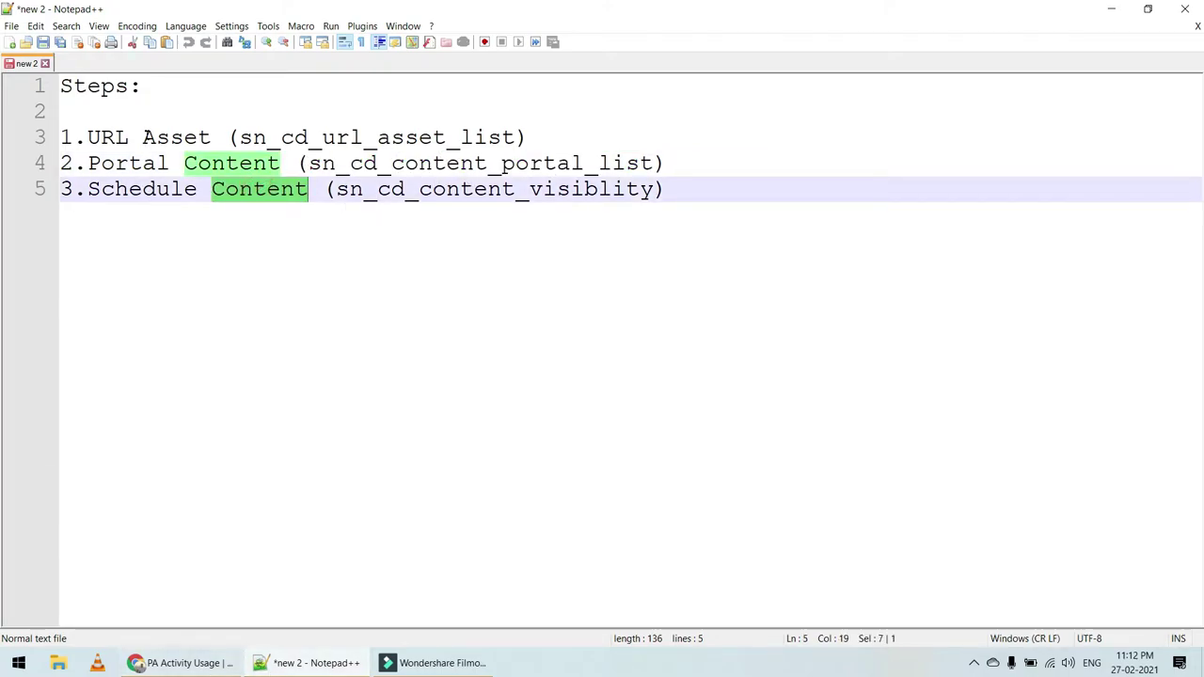
{"action": "double_click", "coordinate": [177, 137]}
Review the Employee Service Center page, then return to the PA Activity Usage dashboard
{"action": "left_click", "coordinate": [182, 663]}
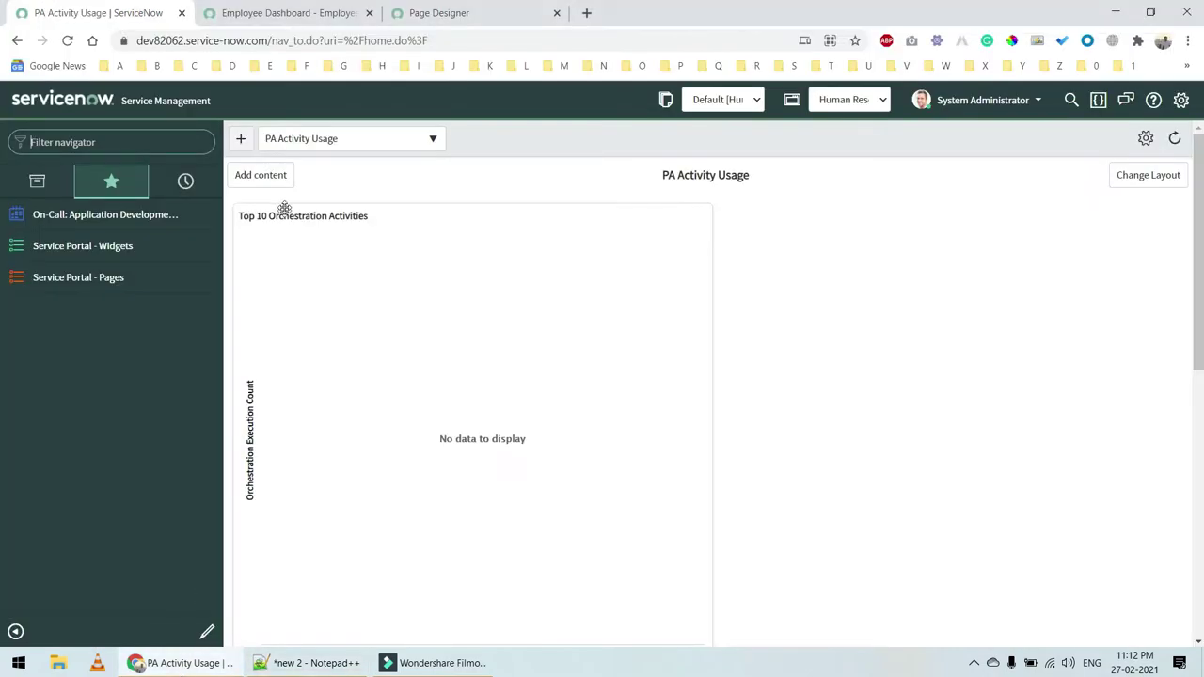
{"action": "left_click", "coordinate": [432, 13]}
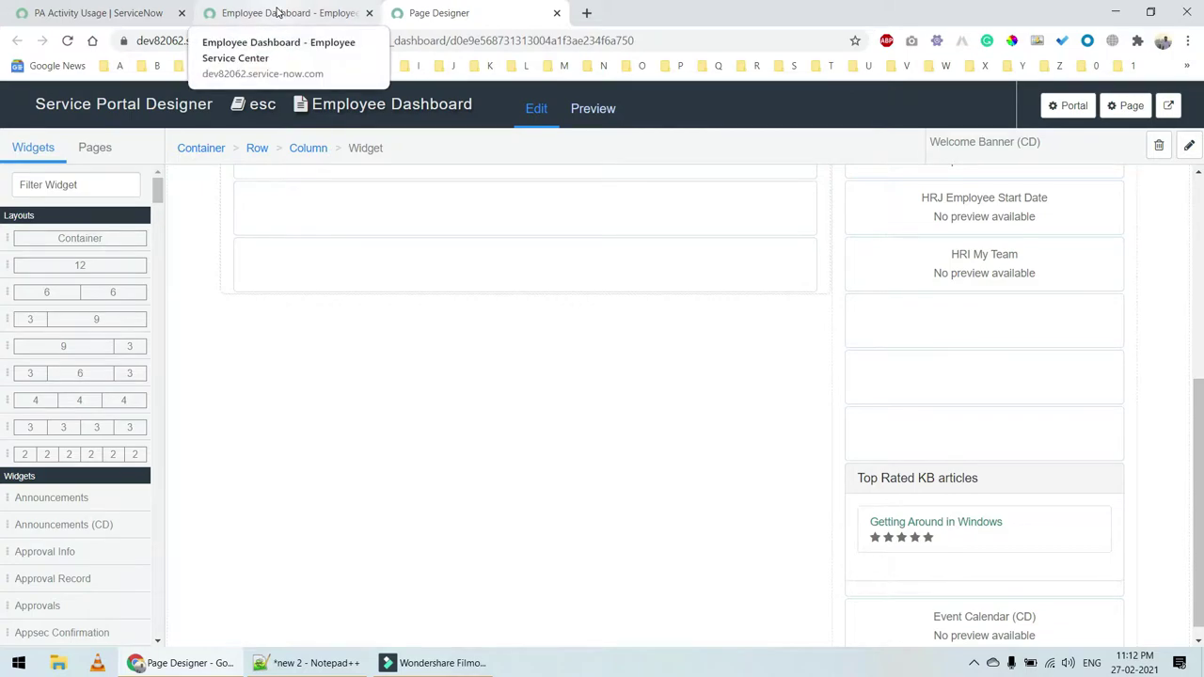
{"action": "left_click", "coordinate": [279, 12]}
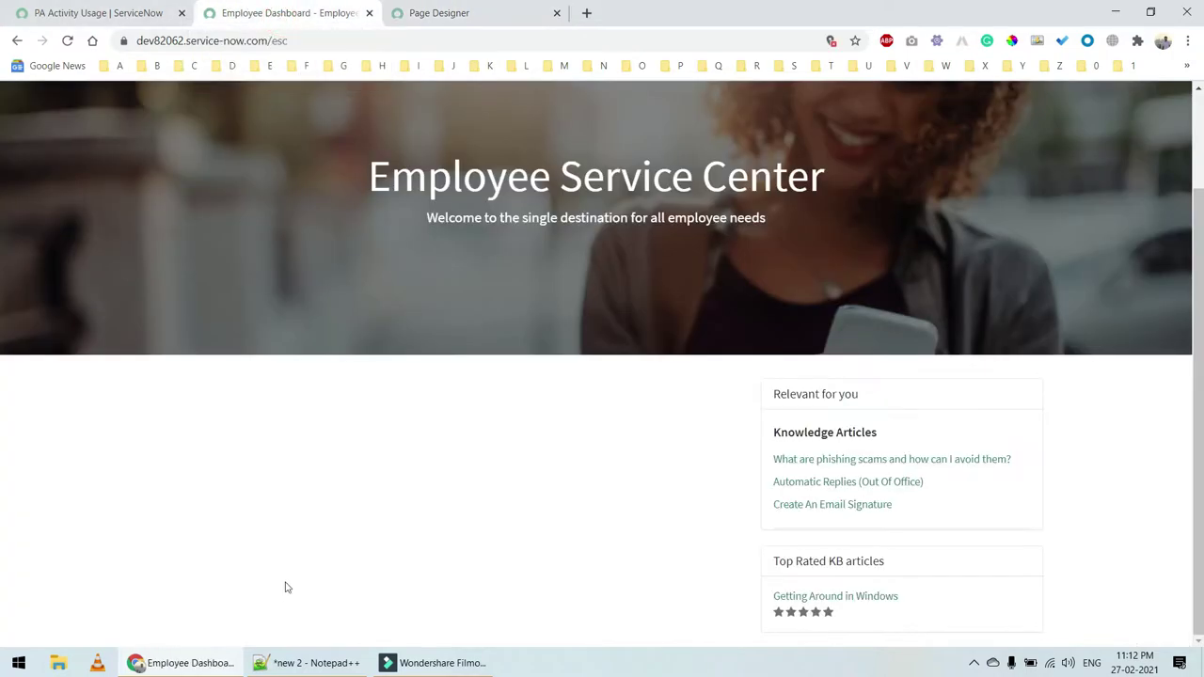
{"action": "scroll", "coordinate": [183, 494], "scroll_direction": "up", "scroll_amount": 2}
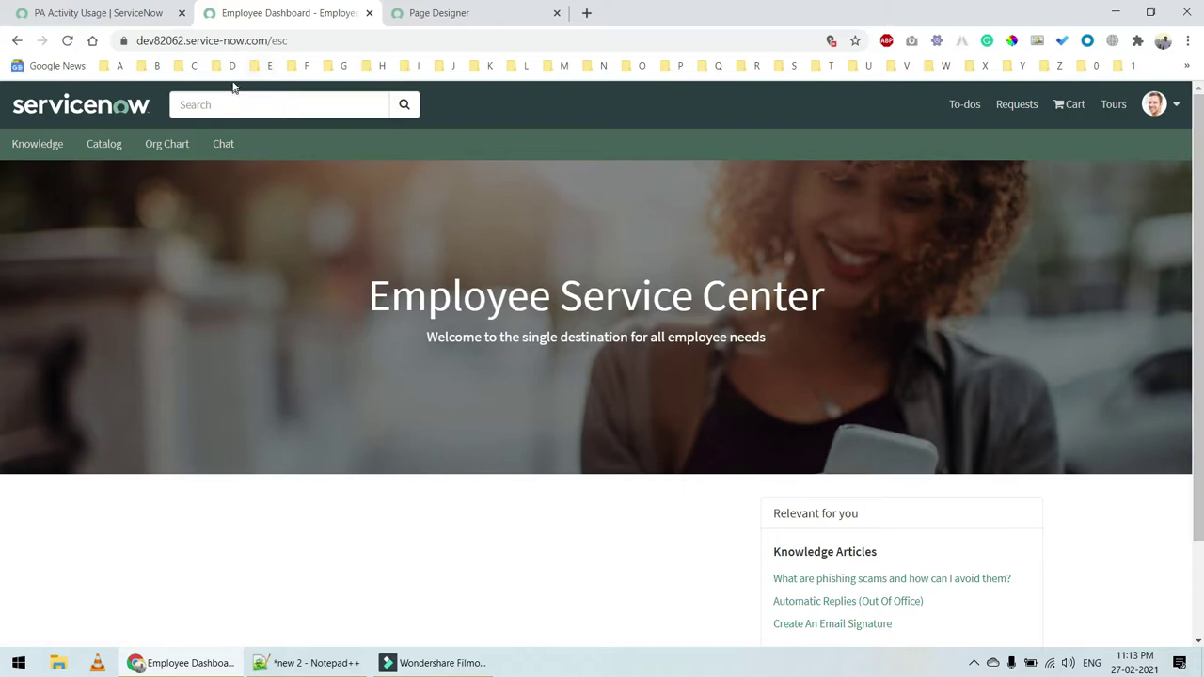
{"action": "left_click", "coordinate": [104, 13]}
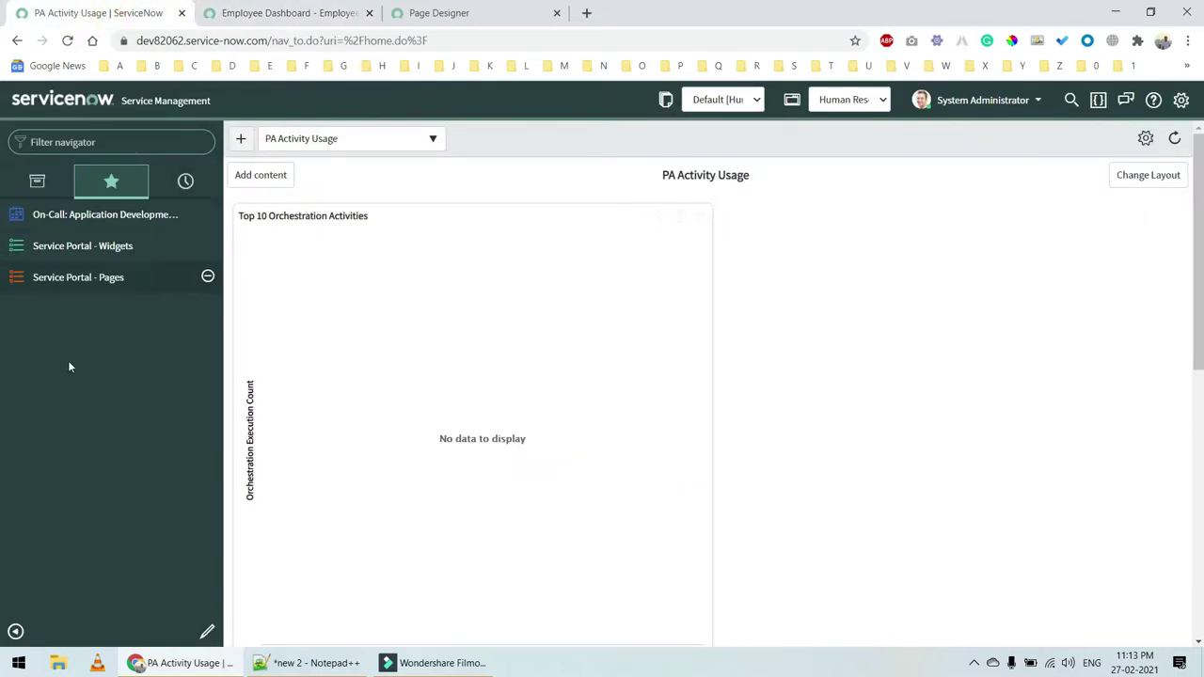
Copy the table name sn_cd_url_asset_list from the Notepad++ notes
{"action": "left_click", "coordinate": [282, 663]}
{"action": "double_click", "coordinate": [344, 137]}
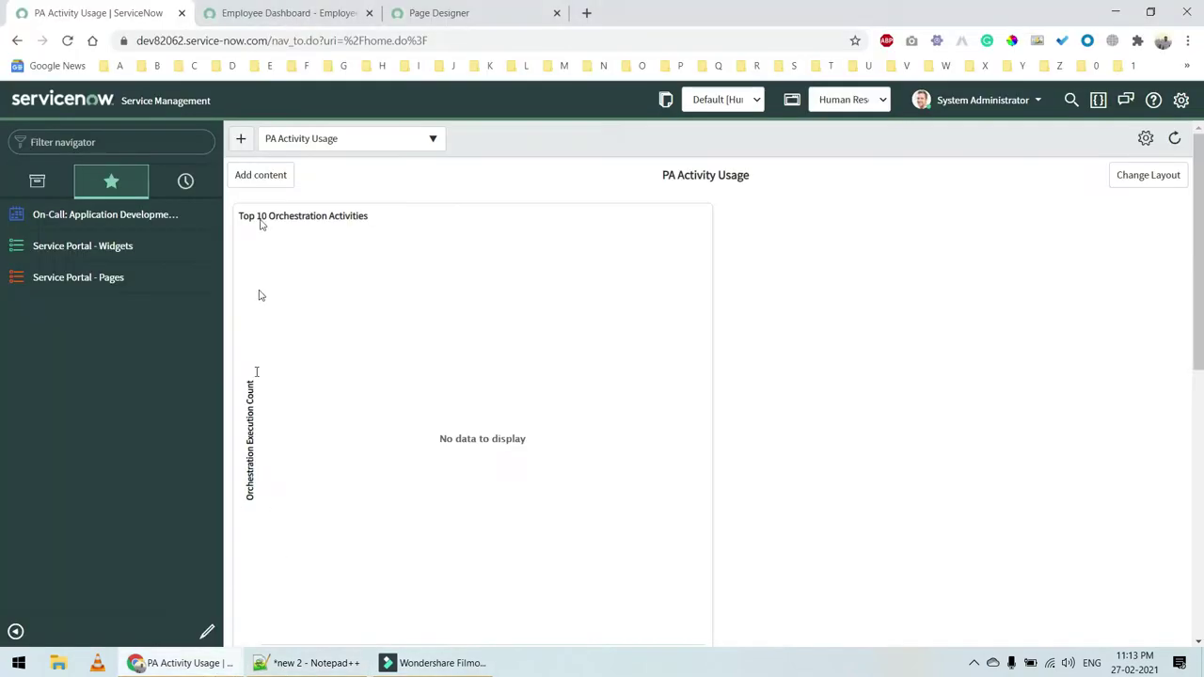
{"action": "key", "text": "alt+Tab"}
Filter the navigator by 'content' and scroll to the Content Delivery modules
{"action": "left_click", "coordinate": [133, 150]}
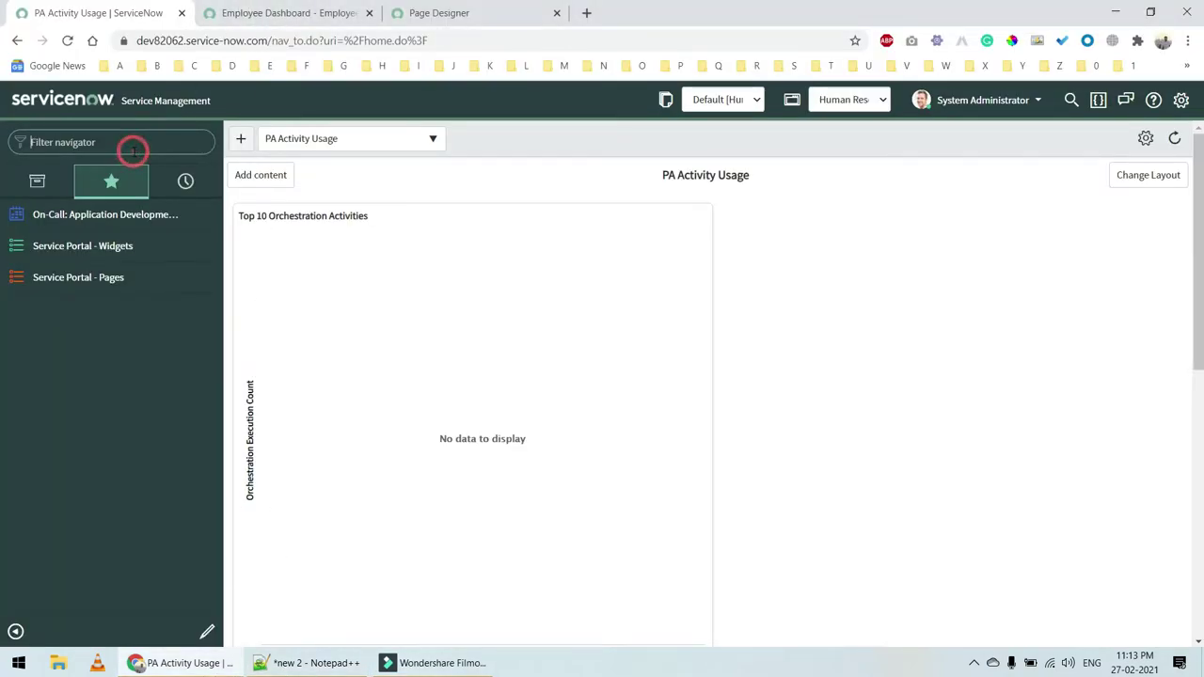
{"action": "type", "text": "c"}
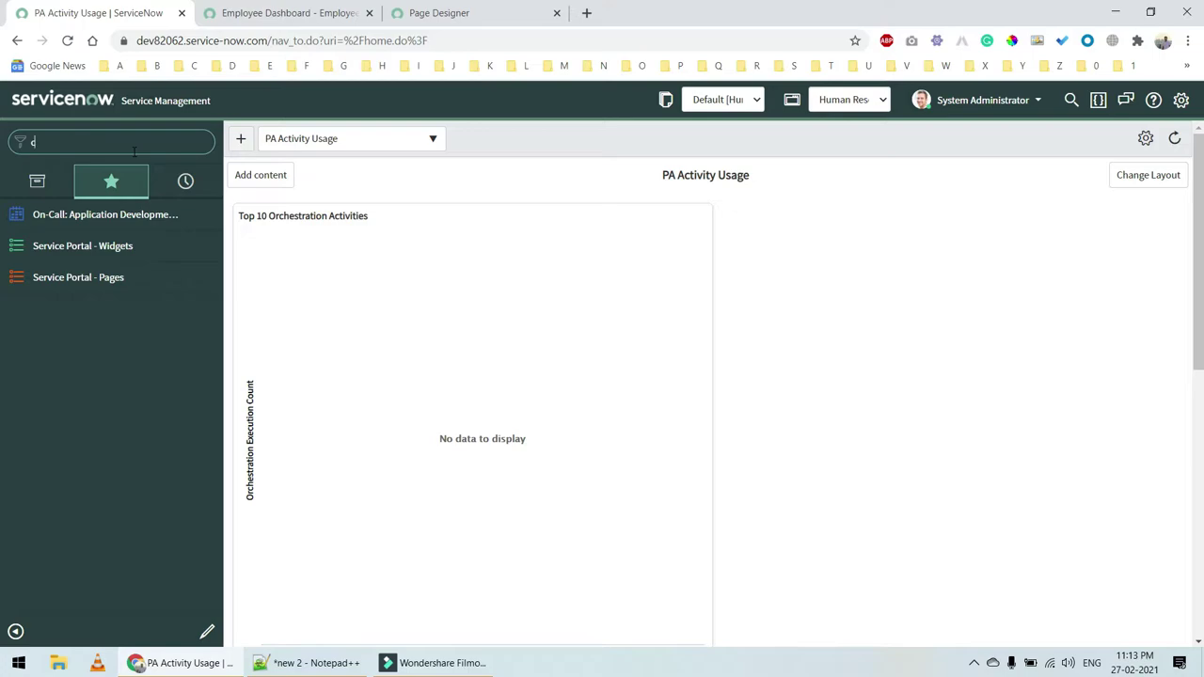
{"action": "type", "text": "ont"}
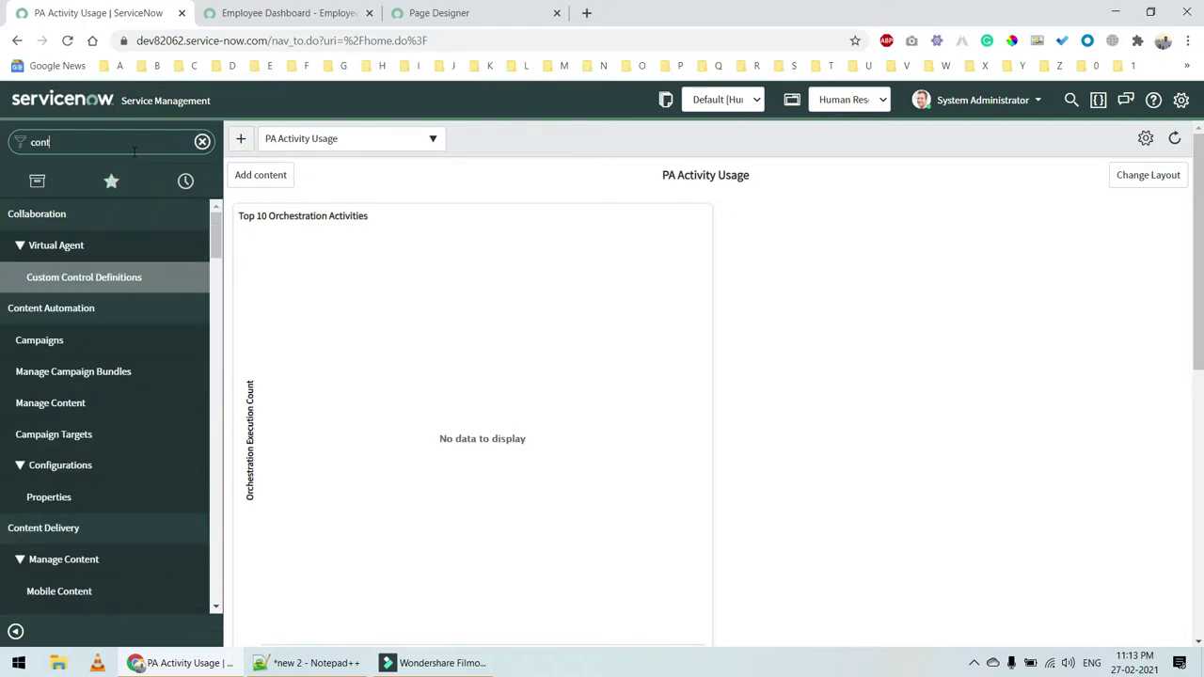
{"action": "type", "text": "ent"}
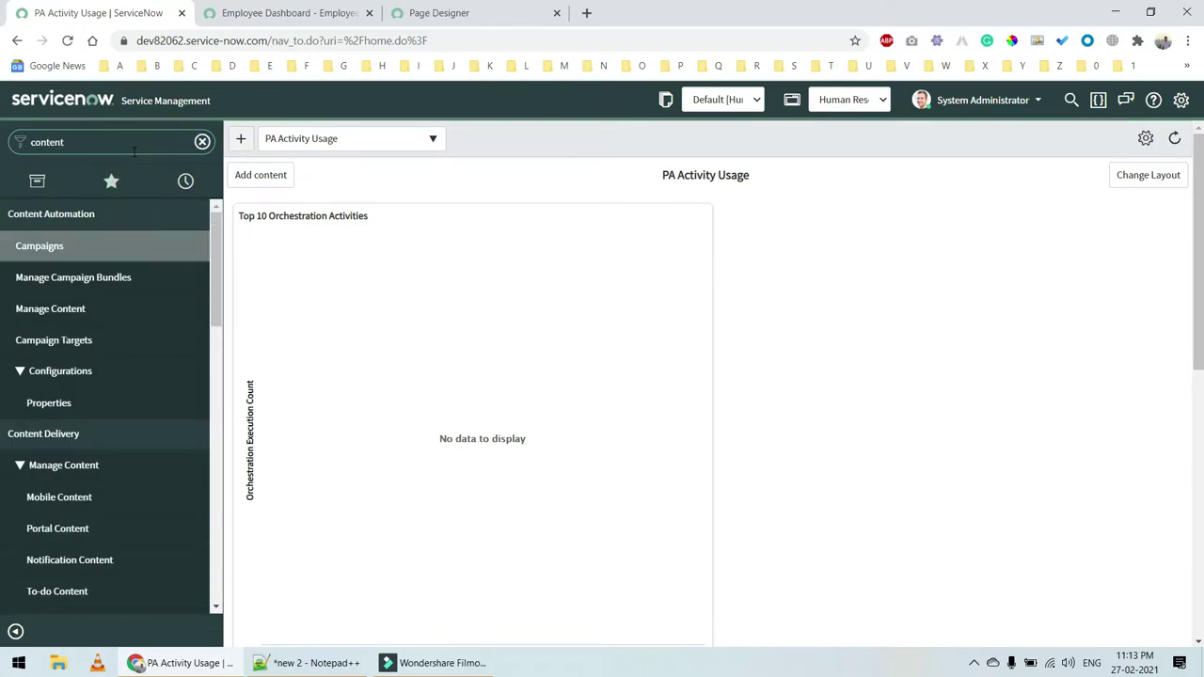
{"action": "scroll", "coordinate": [126, 330], "scroll_direction": "down", "scroll_amount": 3}
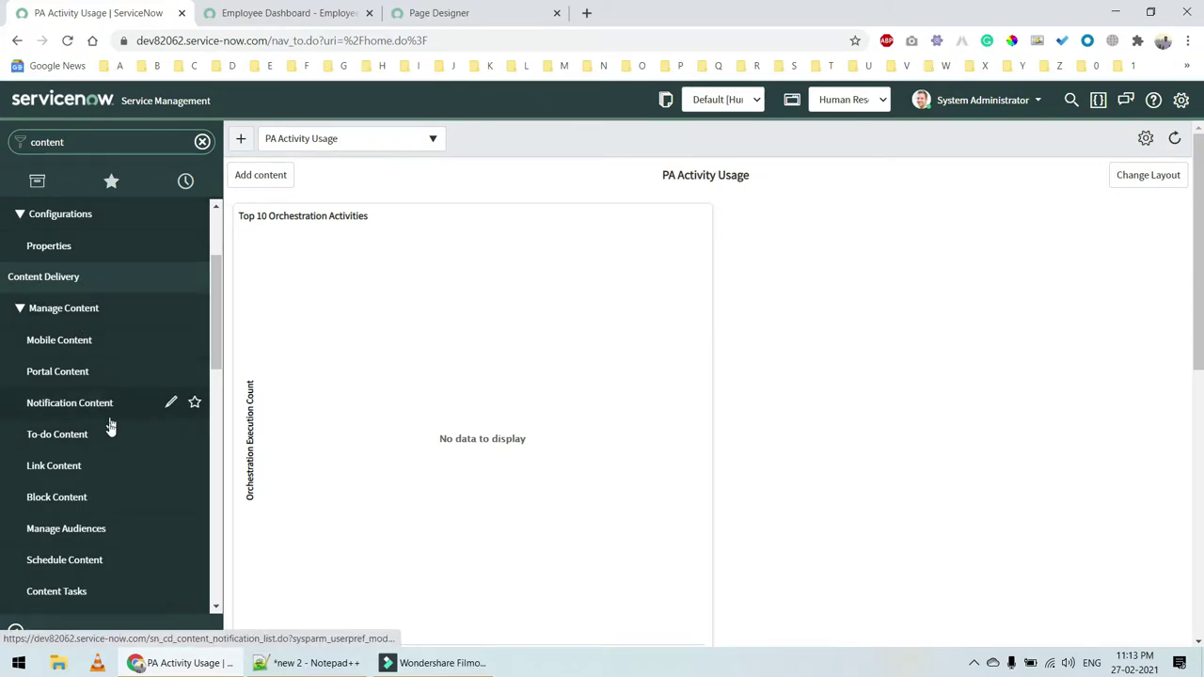
{"action": "scroll", "coordinate": [83, 397], "scroll_direction": "down", "scroll_amount": 1}
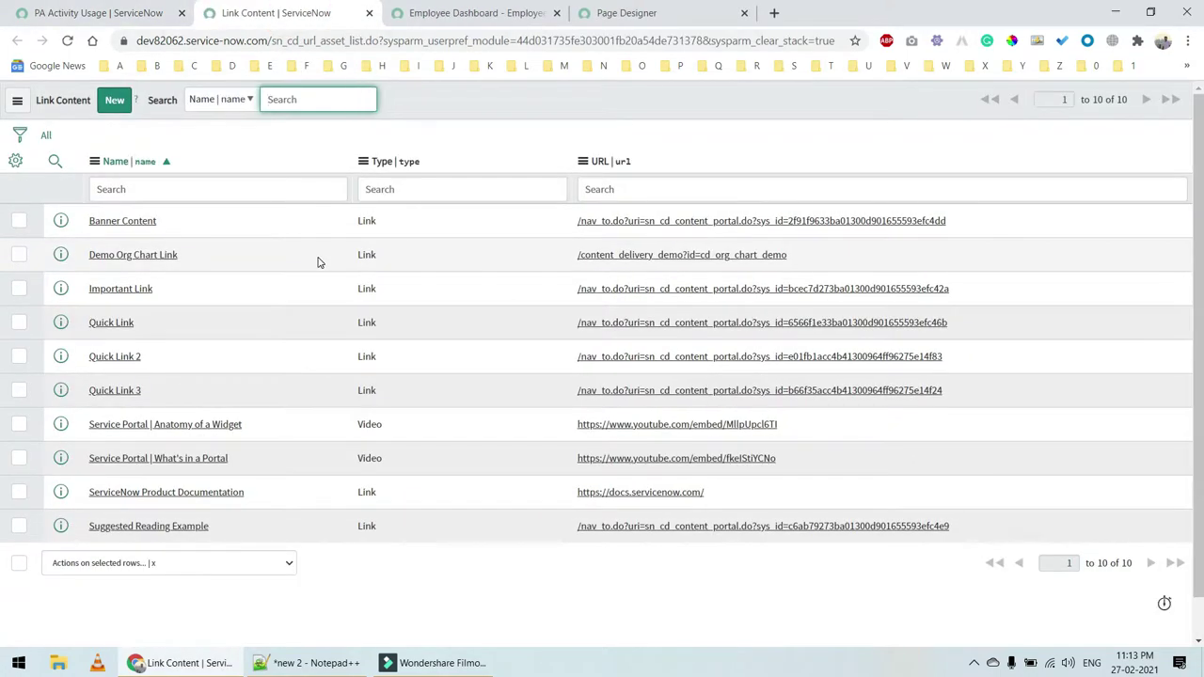
Create a new Link Content record named 'Servicenow' and unlock its URL field
{"action": "left_click", "coordinate": [116, 103]}
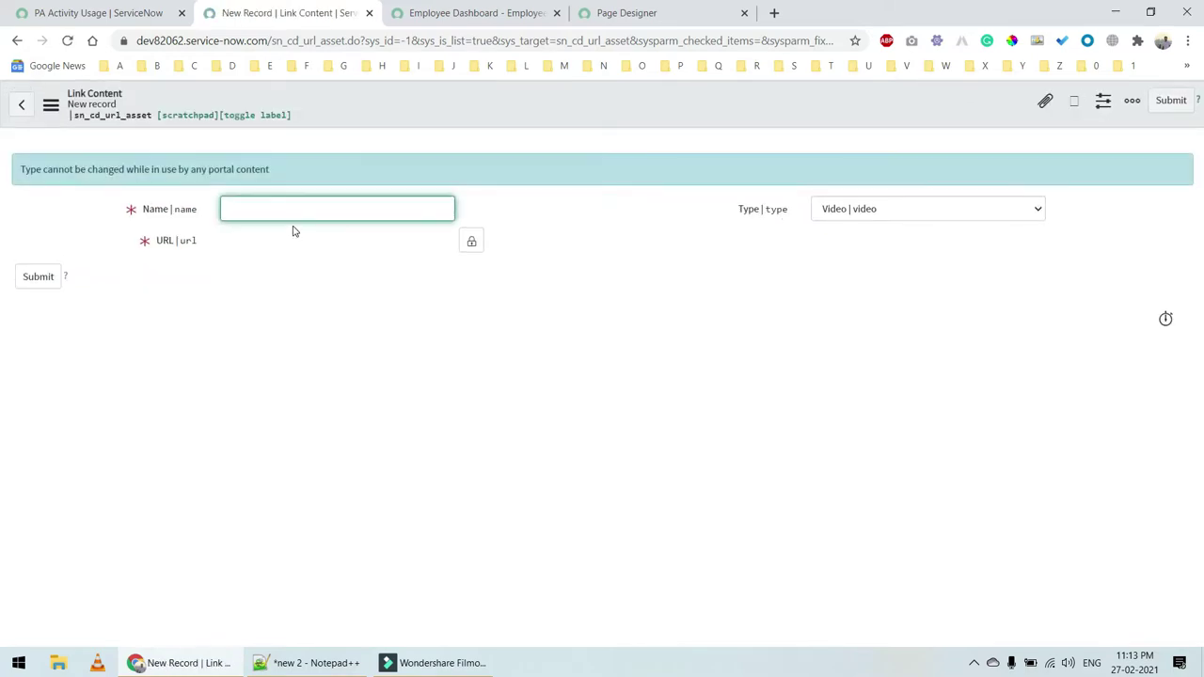
{"action": "left_click", "coordinate": [284, 209]}
{"action": "type", "text": "Servicenow"}
{"action": "left_click", "coordinate": [471, 238]}
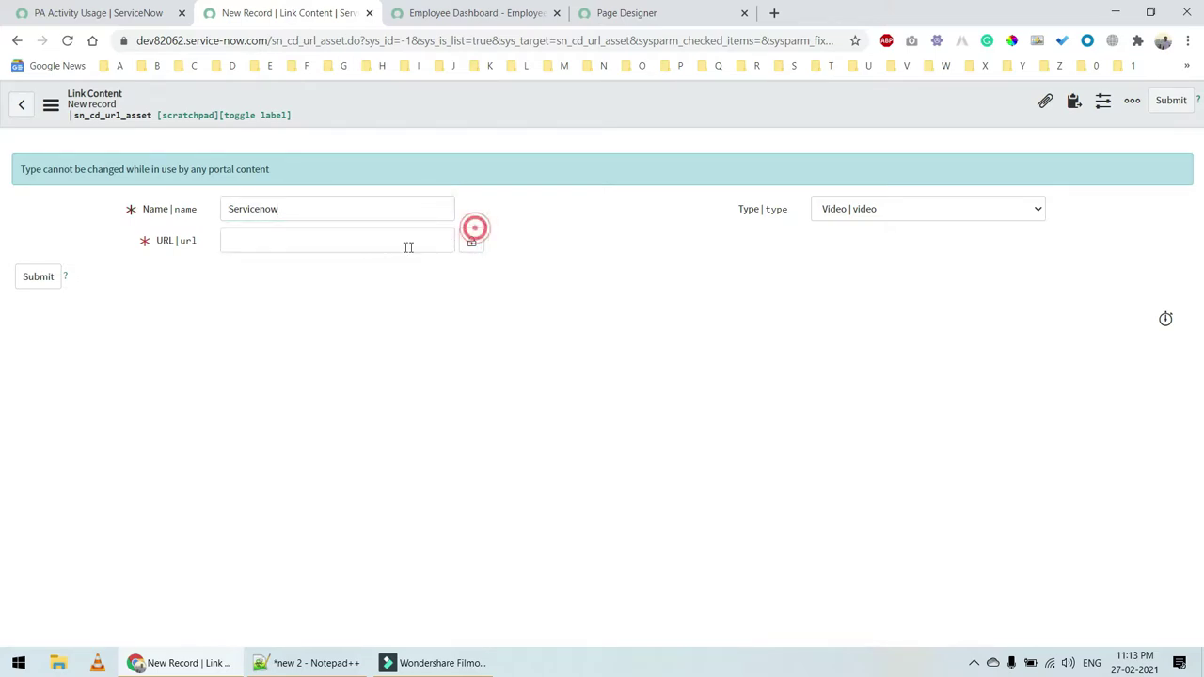
Search the web for 'servicenow' and open servicenow.com in a background tab
{"action": "left_click", "coordinate": [773, 11]}
{"action": "type", "text": "ervi"}
{"action": "key", "text": "BackSpace"}
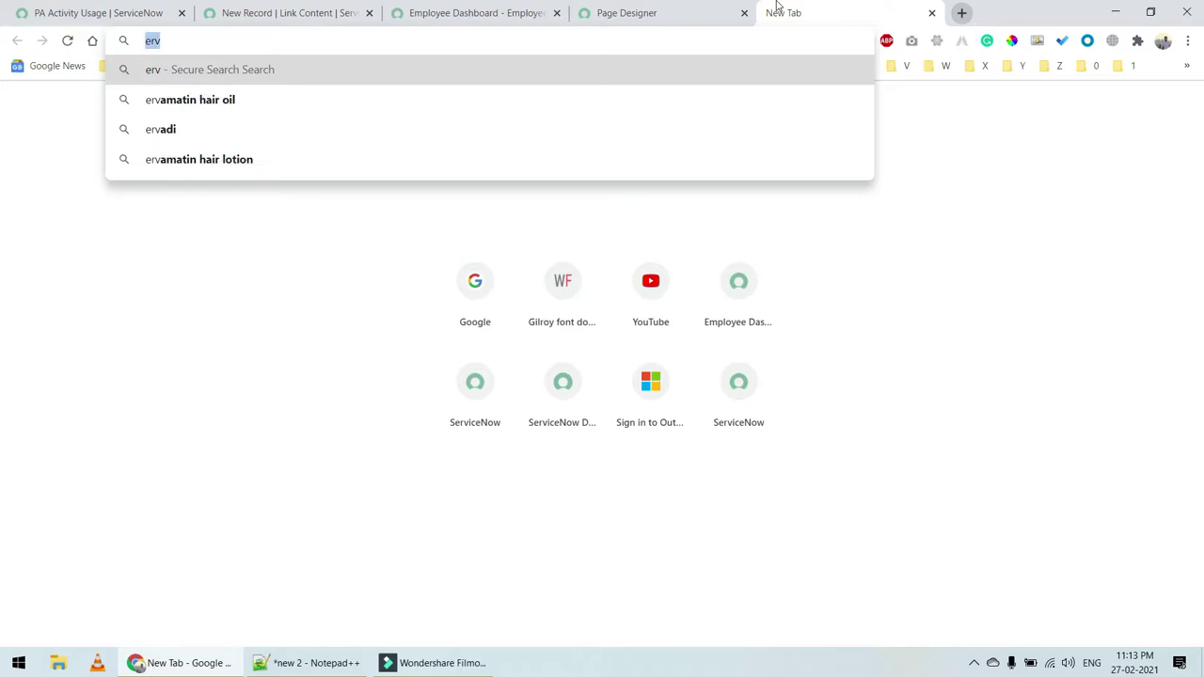
{"action": "key", "text": "BackSpace"}
{"action": "key", "text": "BackSpace"}
{"action": "key", "text": "BackSpace"}
{"action": "type", "text": "servicenow"}
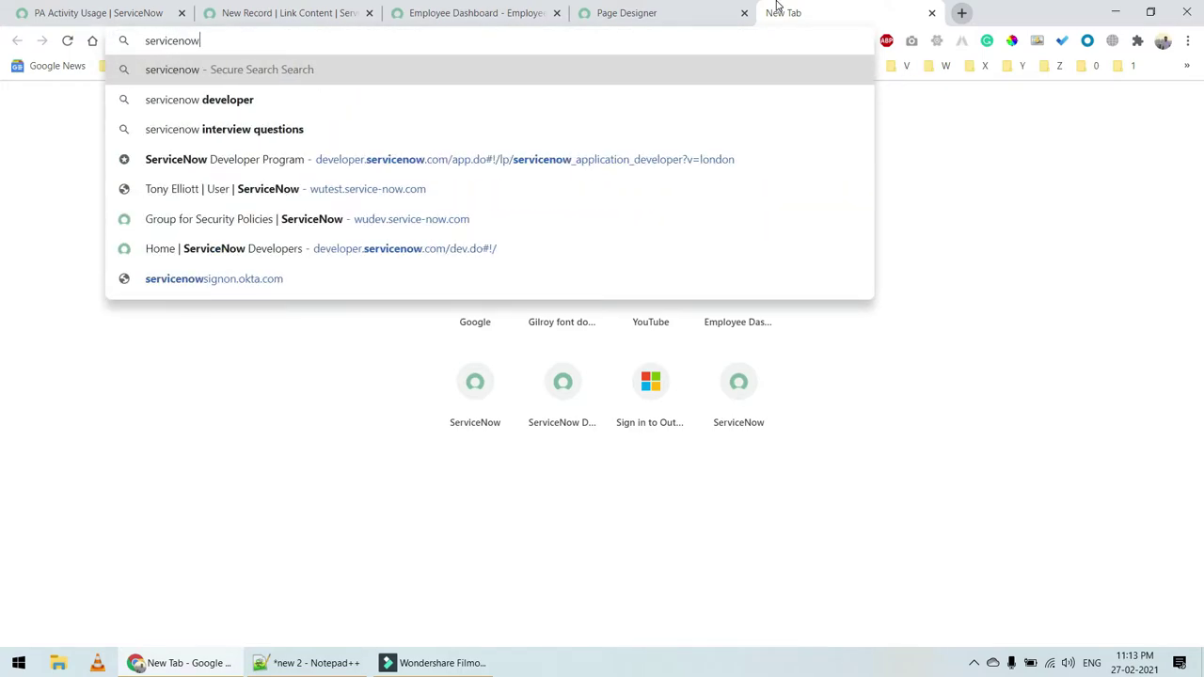
{"action": "key", "text": "Return"}
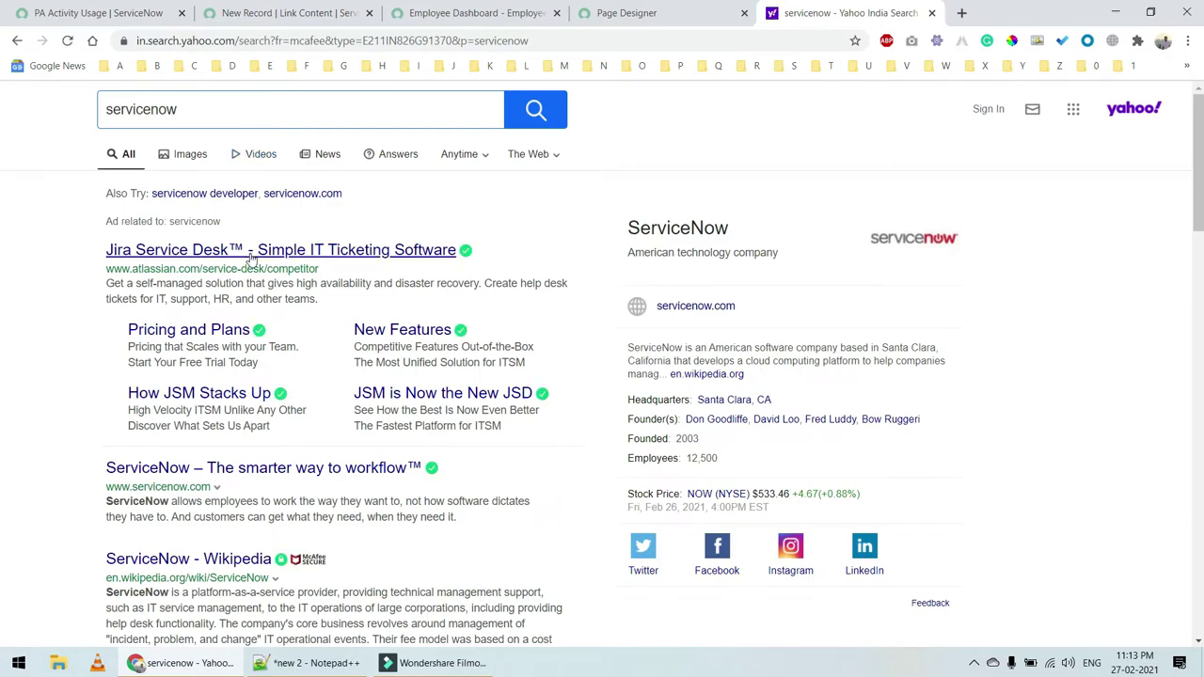
{"action": "scroll", "coordinate": [266, 442], "scroll_direction": "down", "scroll_amount": 1}
{"action": "middle_click", "coordinate": [264, 389]}
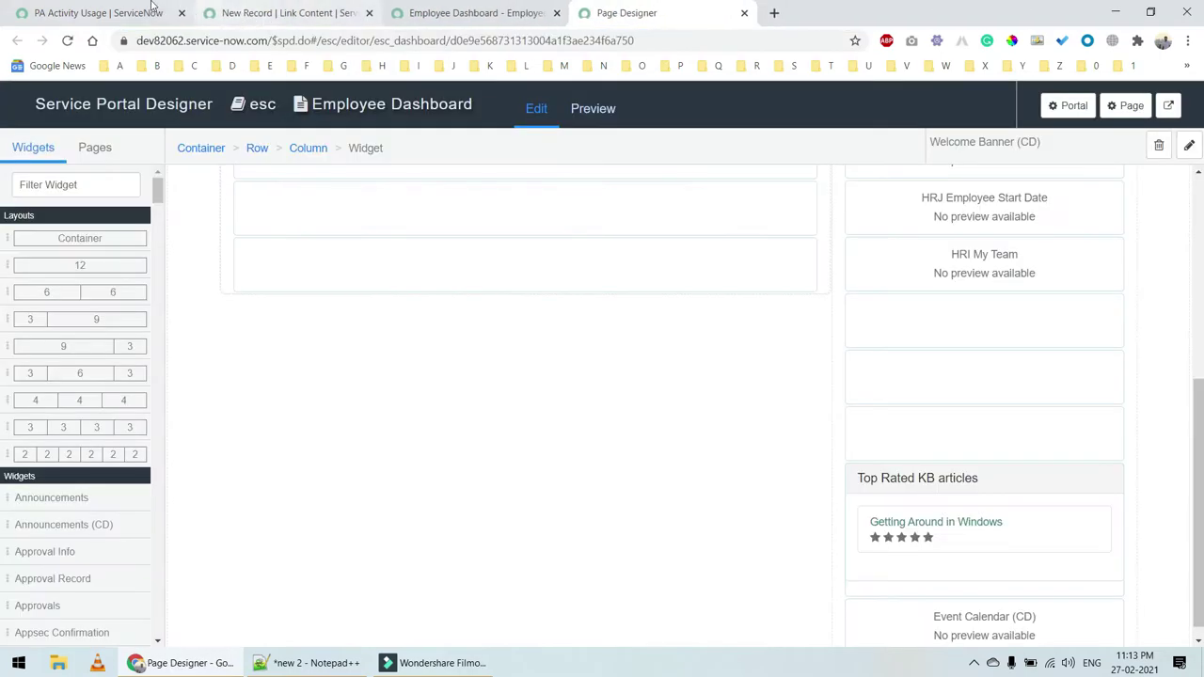
{"action": "left_click", "coordinate": [57, 13]}
{"action": "left_click", "coordinate": [437, 11]}
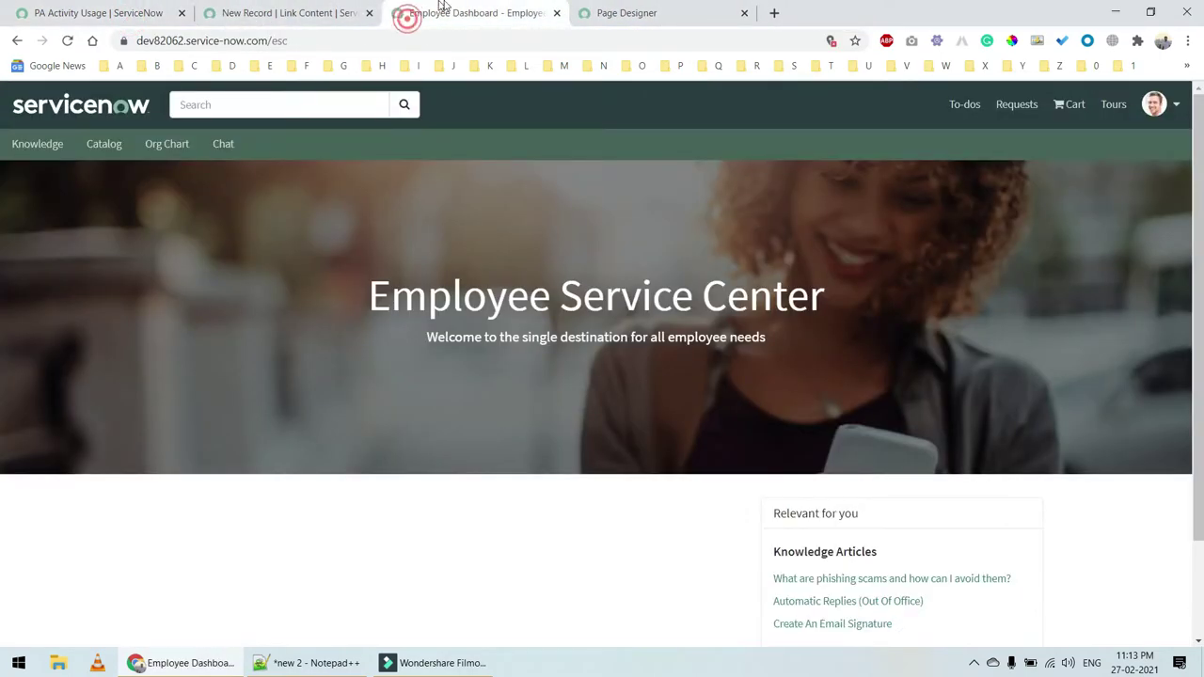
{"action": "left_click", "coordinate": [273, 12]}
{"action": "left_click", "coordinate": [381, 242]}
{"action": "type", "text": "https://www.servicenow.com/"}
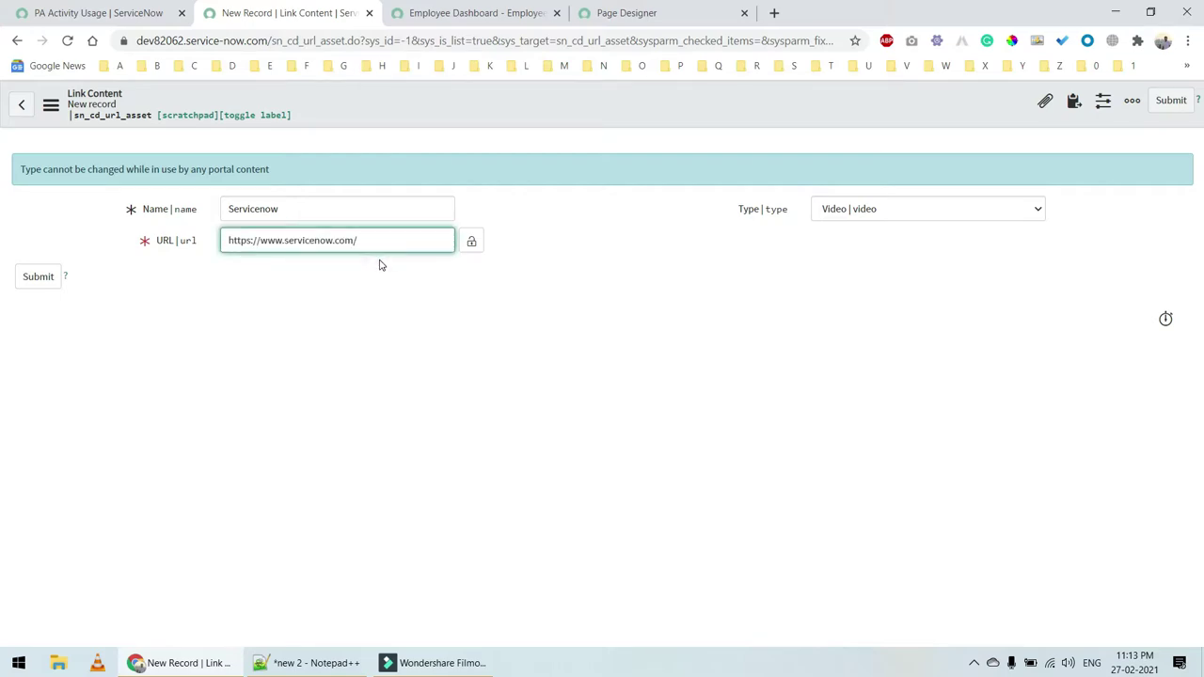
{"action": "left_click", "coordinate": [471, 242]}
Set the record type to Link and save the Servicenow record
{"action": "left_click", "coordinate": [897, 215]}
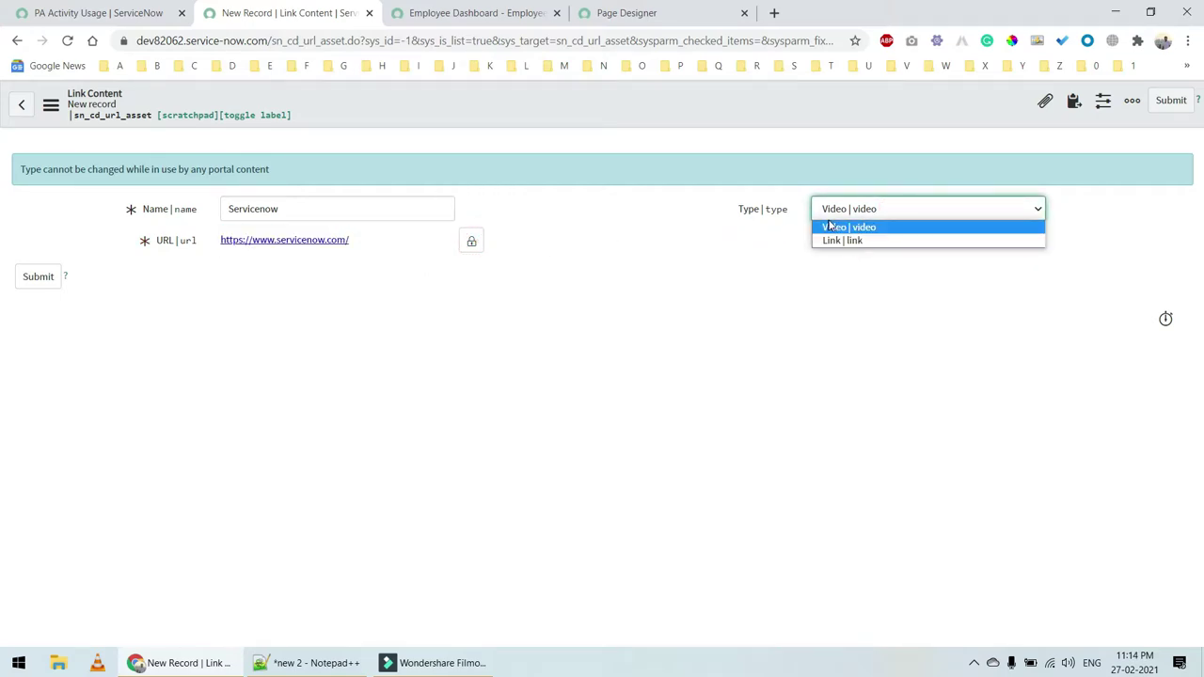
{"action": "left_click", "coordinate": [855, 241]}
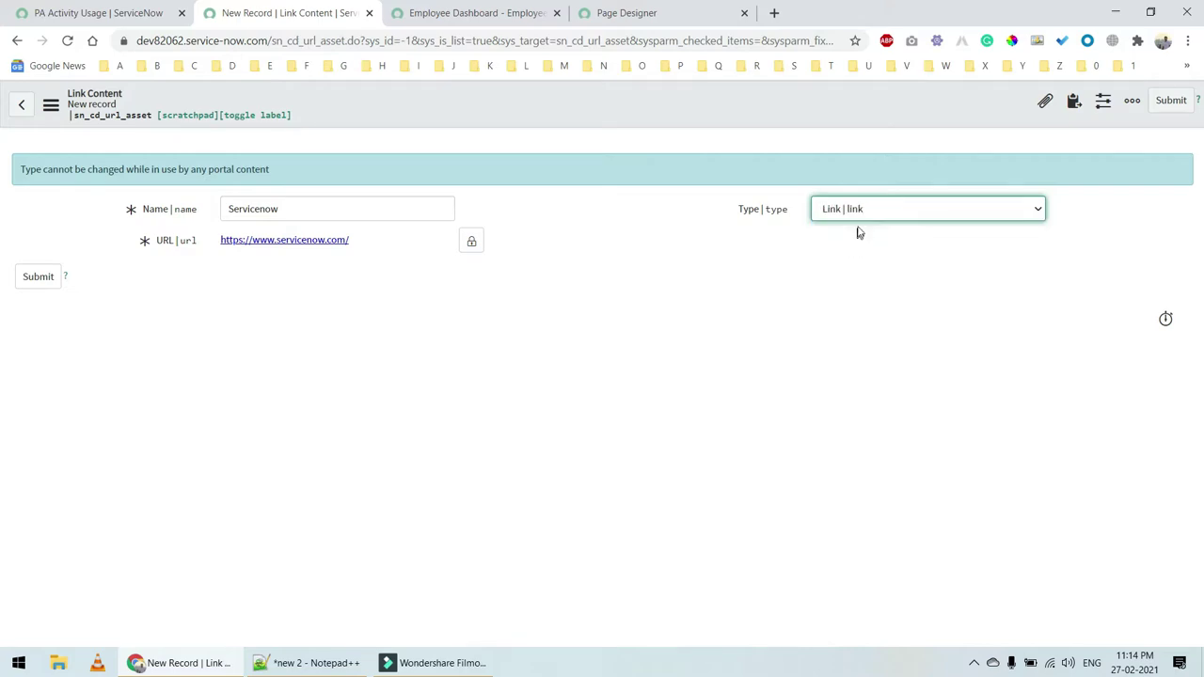
{"action": "right_click", "coordinate": [509, 105]}
{"action": "left_click", "coordinate": [548, 112]}
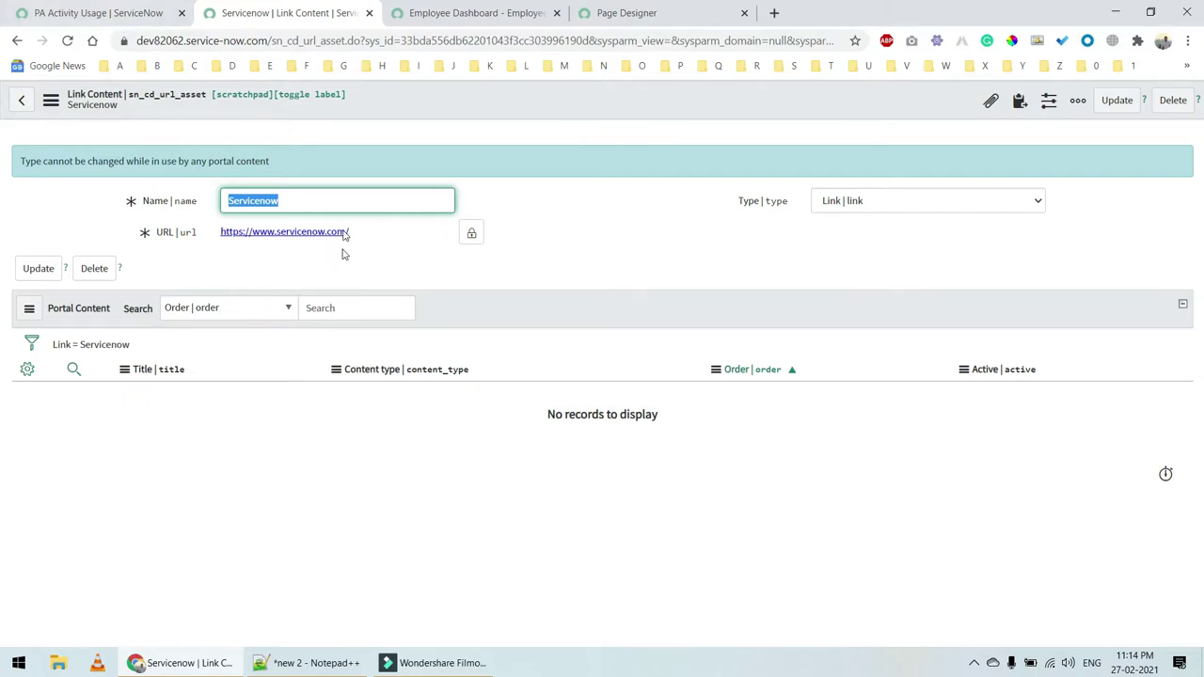
Open Portal Content in a new tab and start a new record
{"action": "left_click", "coordinate": [150, 14]}
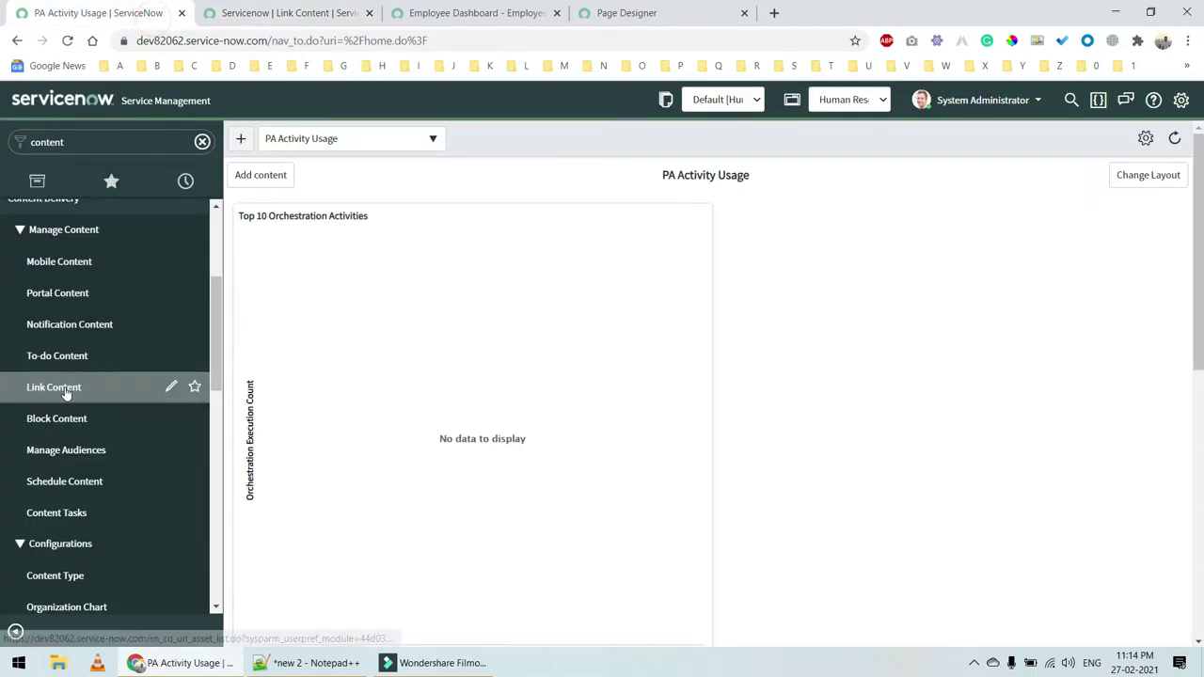
{"action": "scroll", "coordinate": [71, 395], "scroll_direction": "up", "scroll_amount": 1}
{"action": "scroll", "coordinate": [72, 385], "scroll_direction": "down", "scroll_amount": 1}
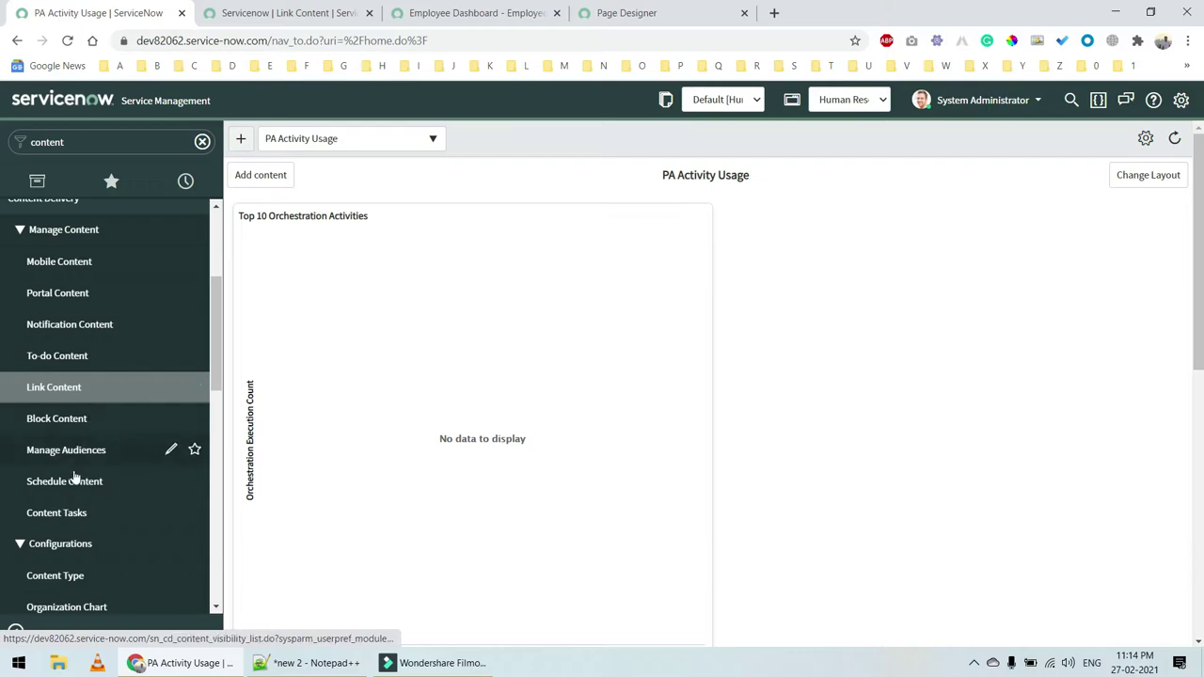
{"action": "middle_click", "coordinate": [90, 299]}
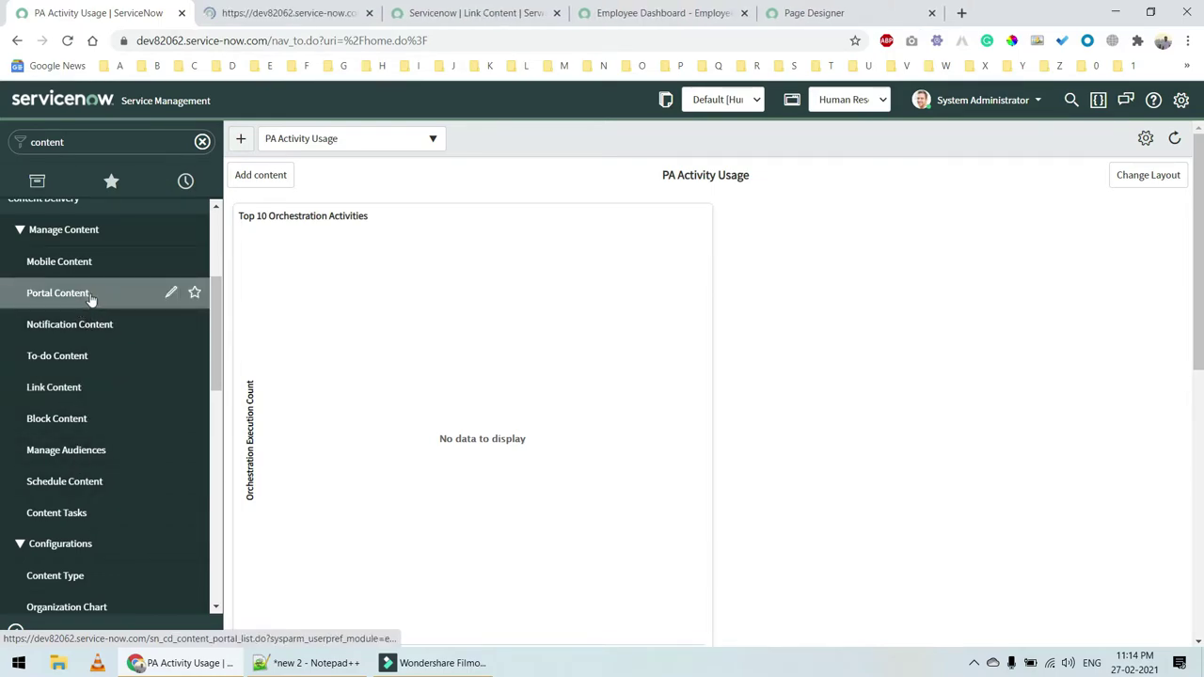
{"action": "left_click", "coordinate": [256, 12]}
{"action": "left_click", "coordinate": [120, 101]}
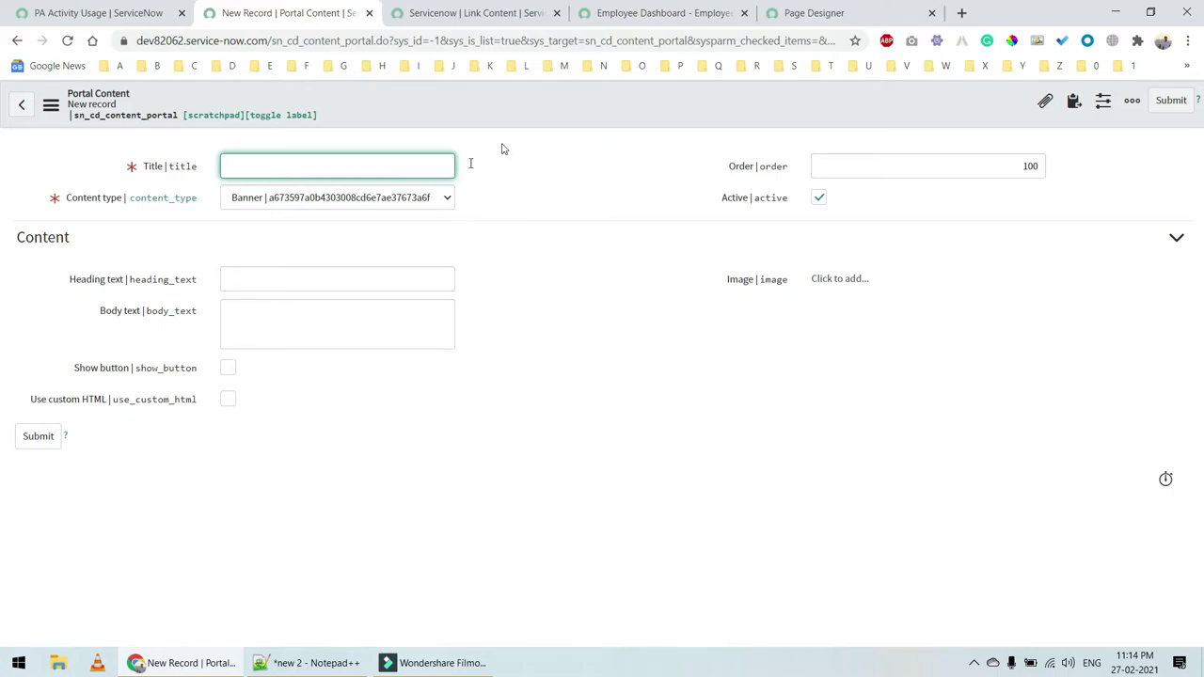
Set the portal content type to Image-based Link
{"action": "left_click", "coordinate": [403, 199]}
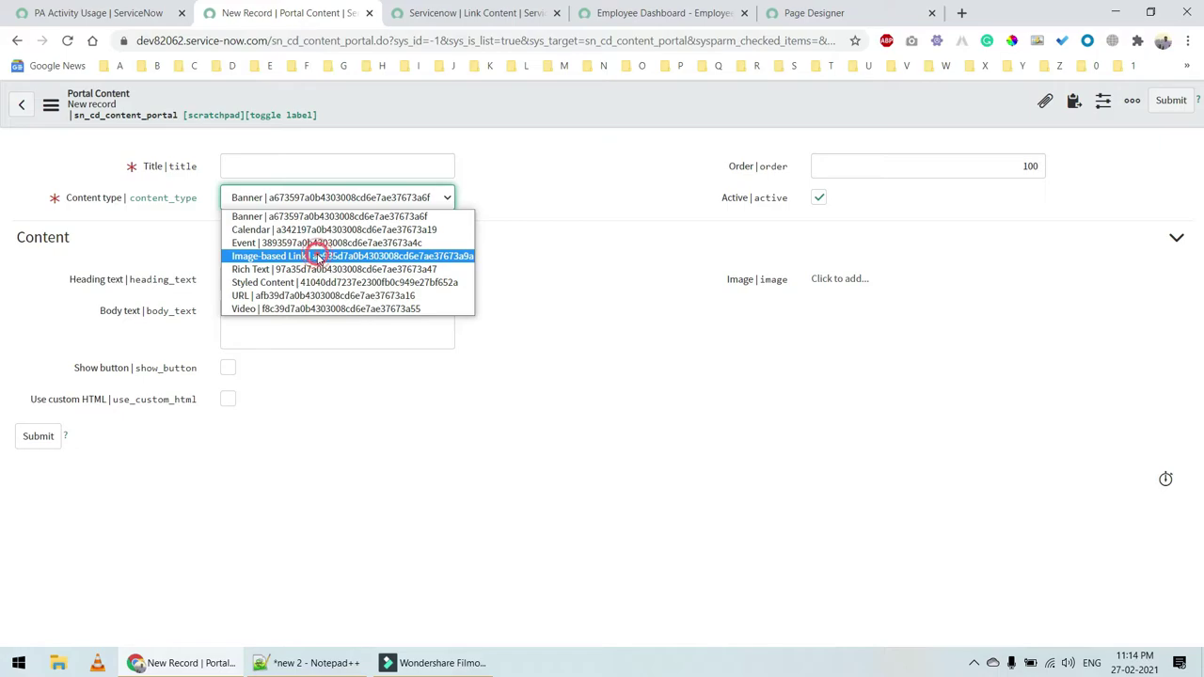
{"action": "left_click", "coordinate": [319, 255]}
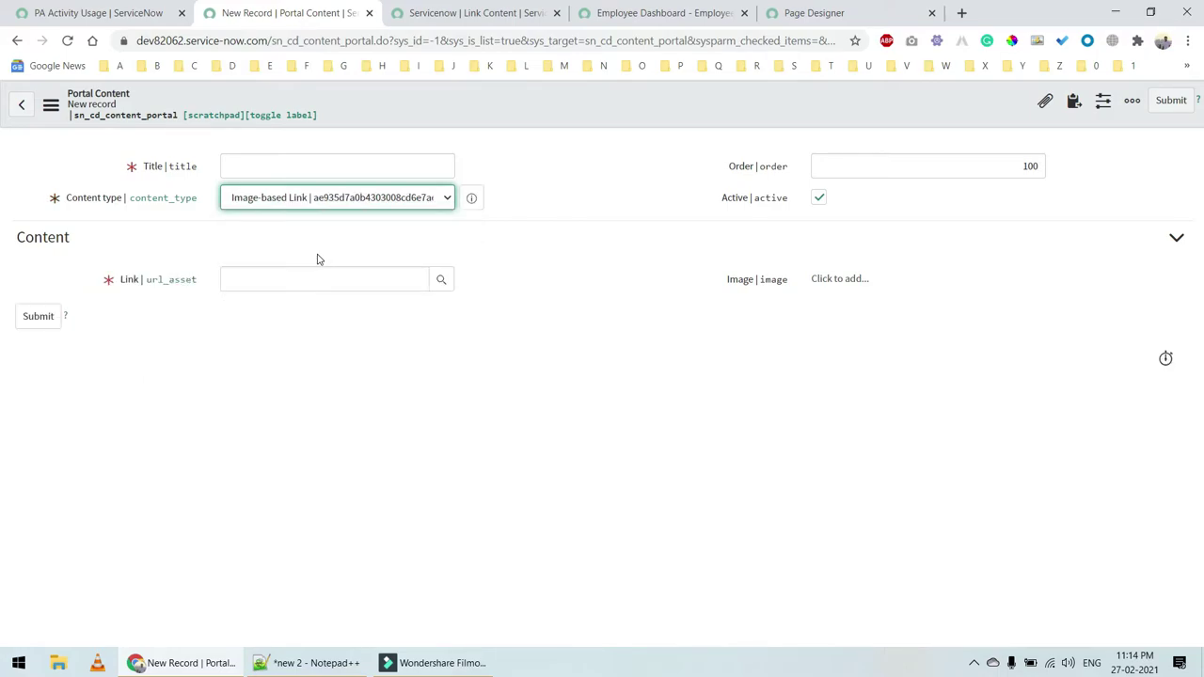
{"action": "left_click", "coordinate": [290, 167]}
{"action": "type", "text": "Servicenow"}
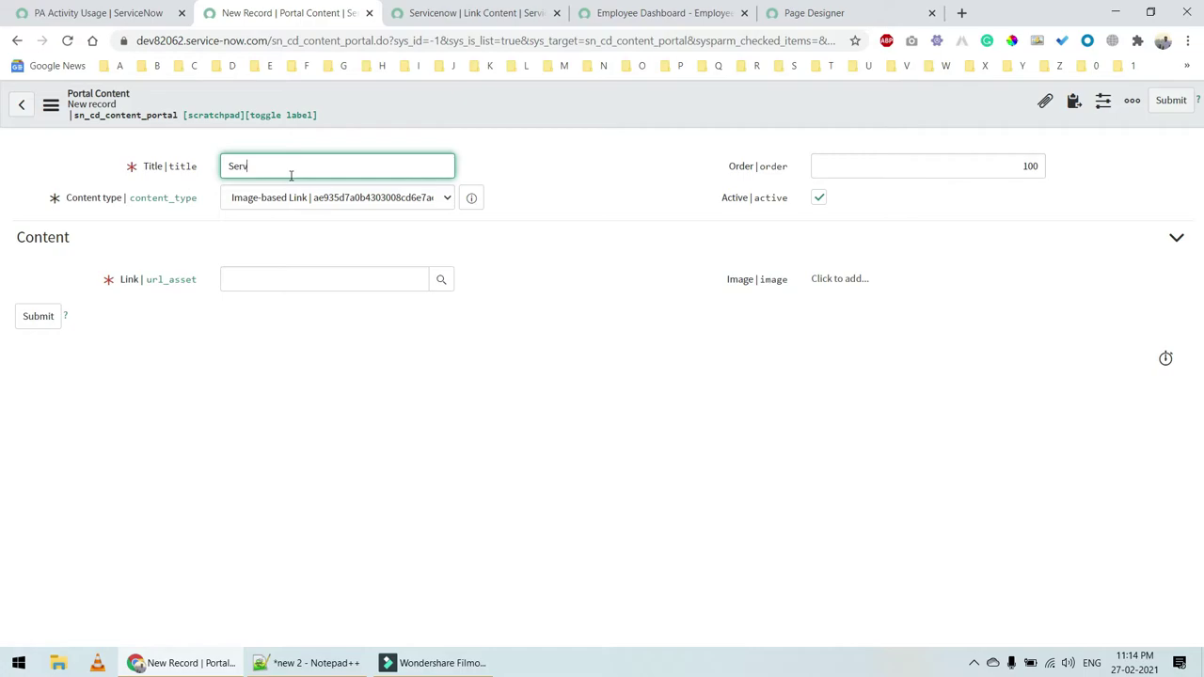
Link the record to the Servicenow URL asset and select the order value 100
{"action": "left_click", "coordinate": [314, 235]}
{"action": "left_click", "coordinate": [310, 285]}
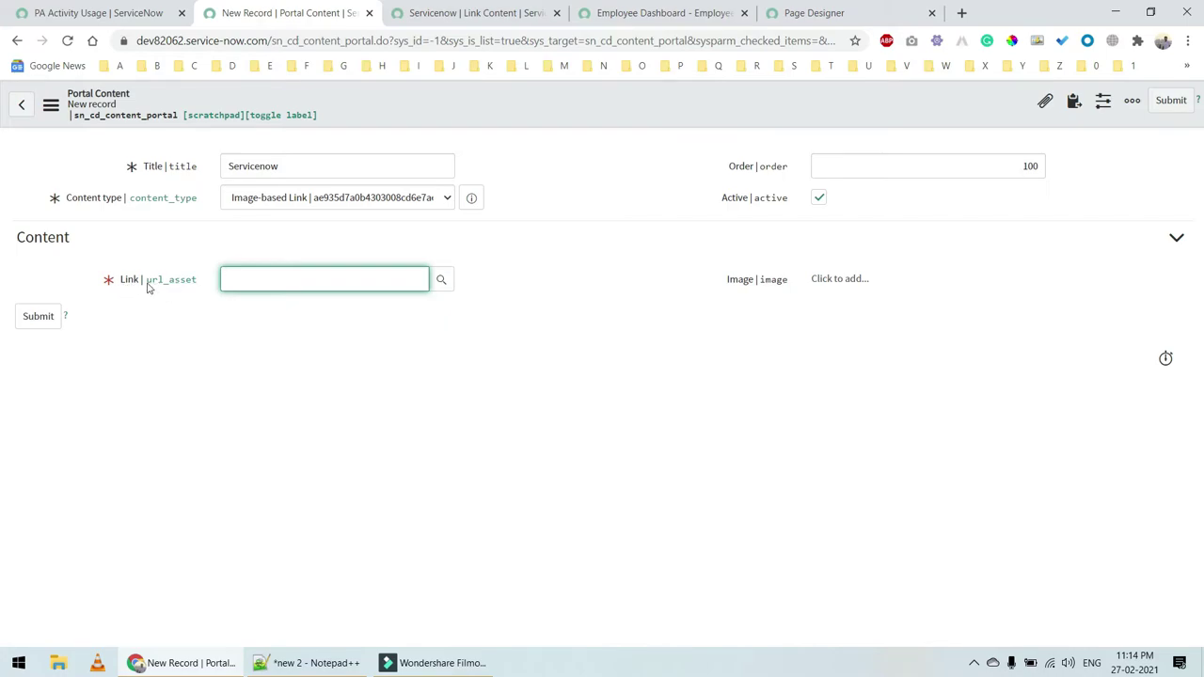
{"action": "left_click", "coordinate": [391, 280]}
{"action": "type", "text": "servi"}
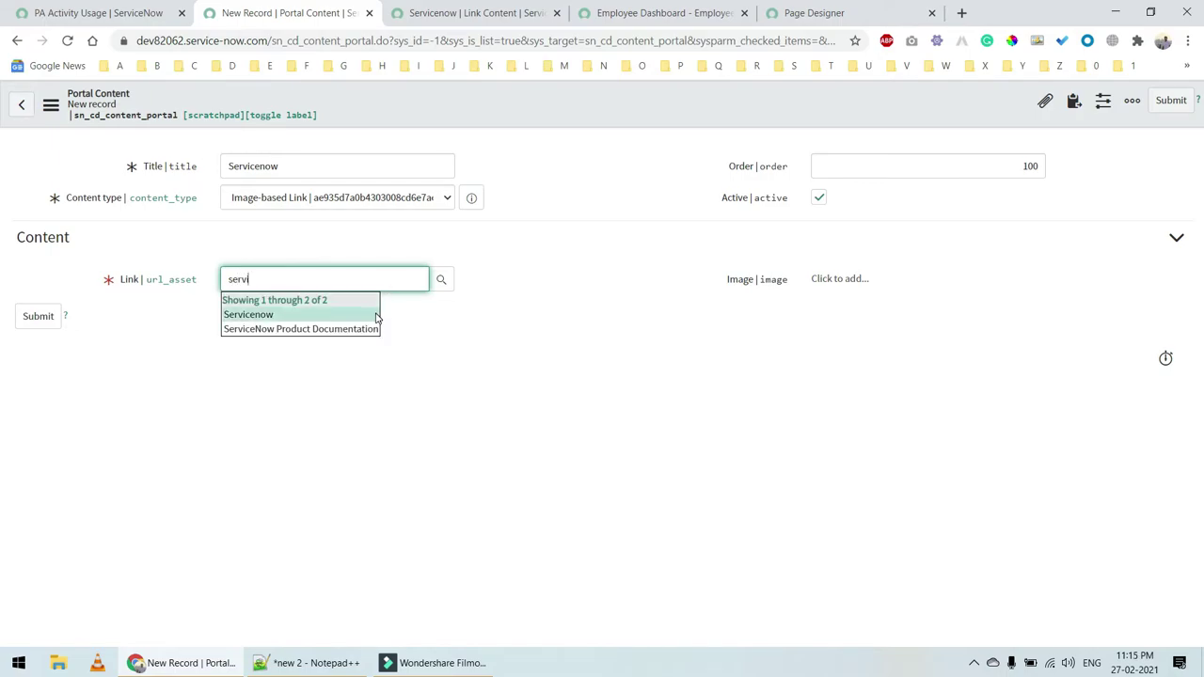
{"action": "left_click", "coordinate": [369, 317]}
{"action": "left_click", "coordinate": [527, 324]}
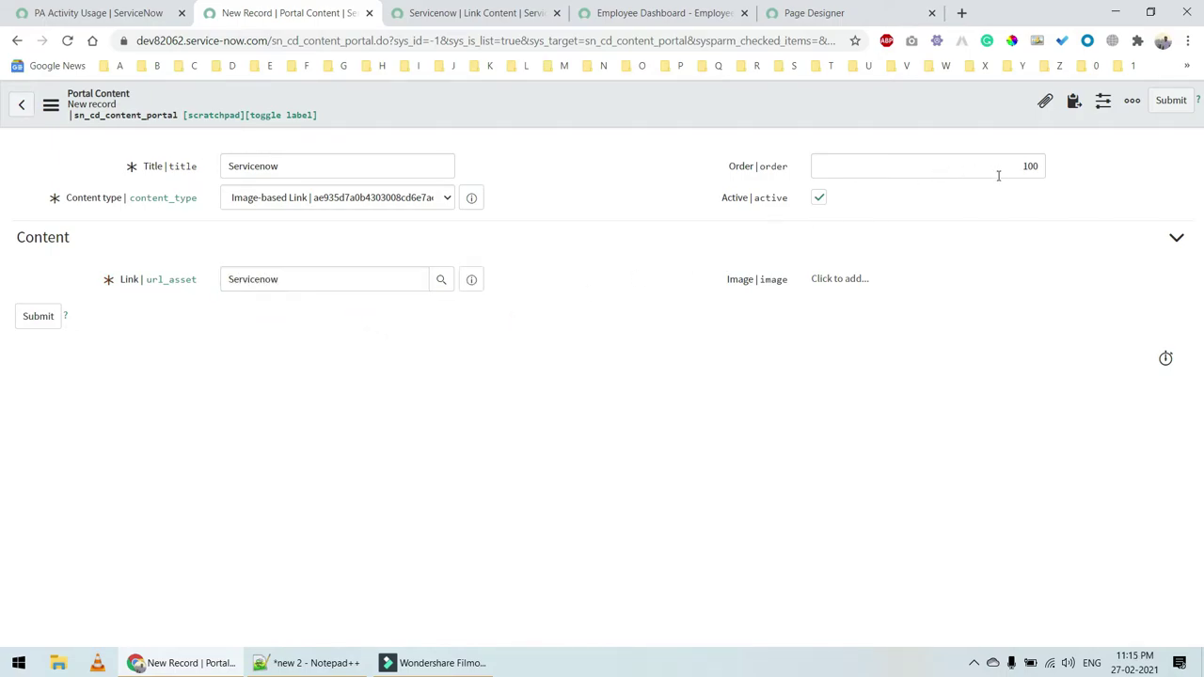
{"action": "double_click", "coordinate": [1030, 166]}
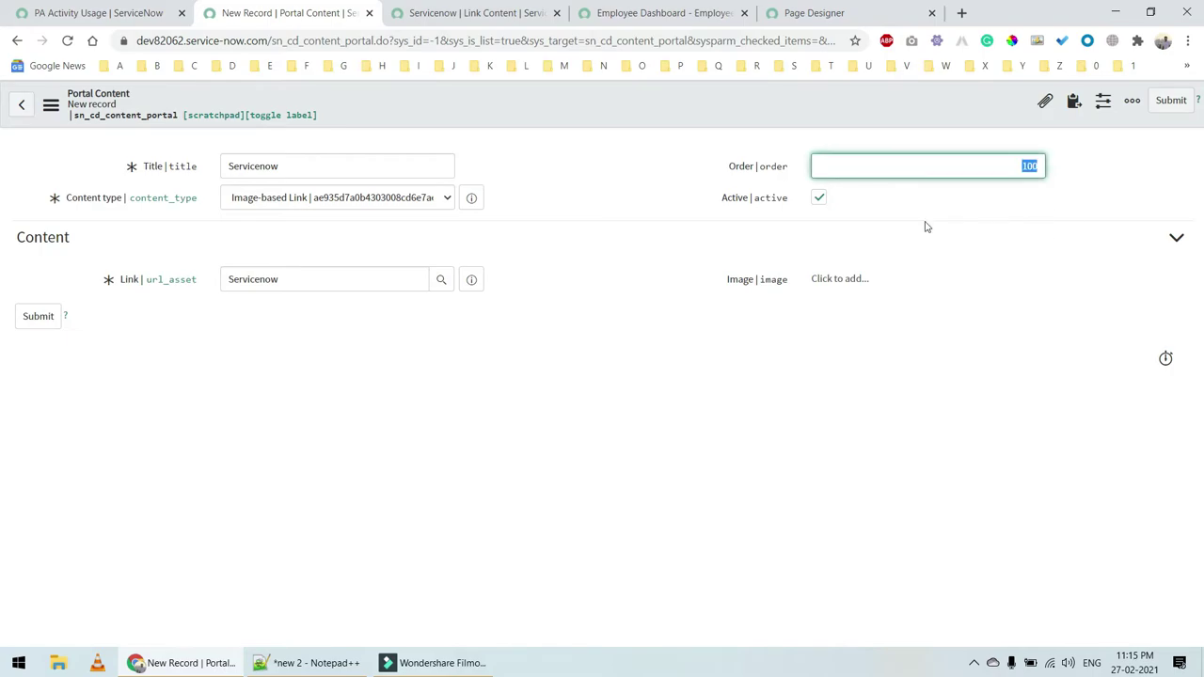
Upload SNOW_Logo from E:\Waheed\Servicenow as the Servicenow record's Image
{"action": "left_click", "coordinate": [849, 281]}
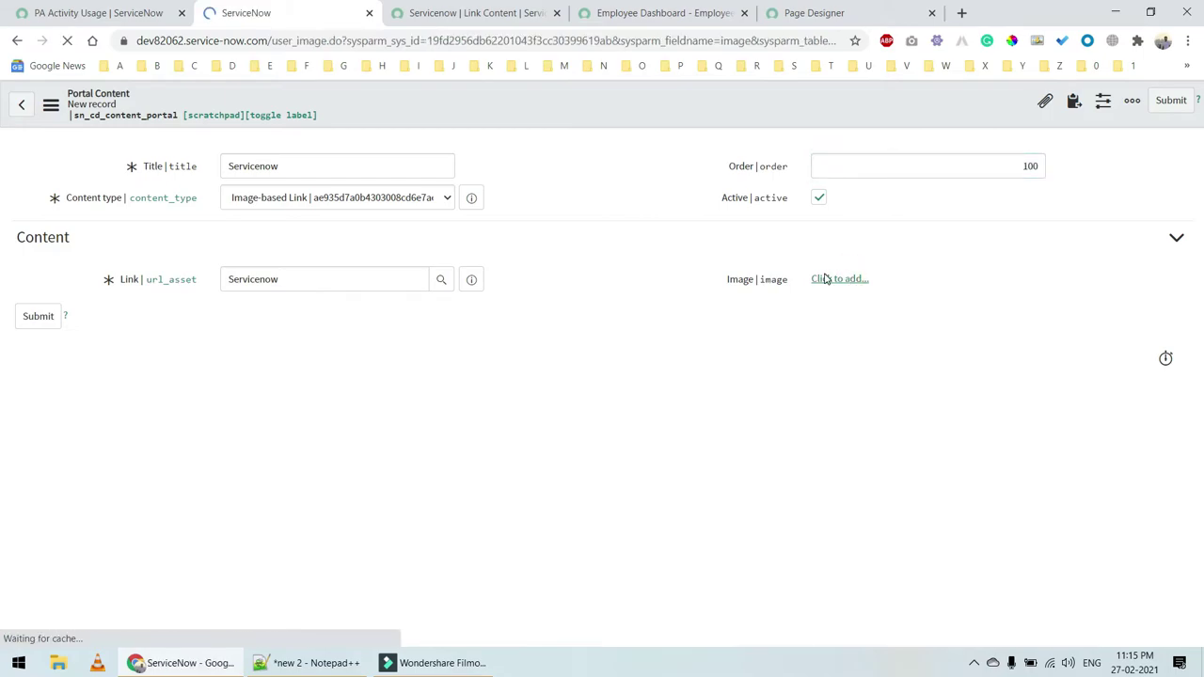
{"action": "left_click", "coordinate": [186, 162]}
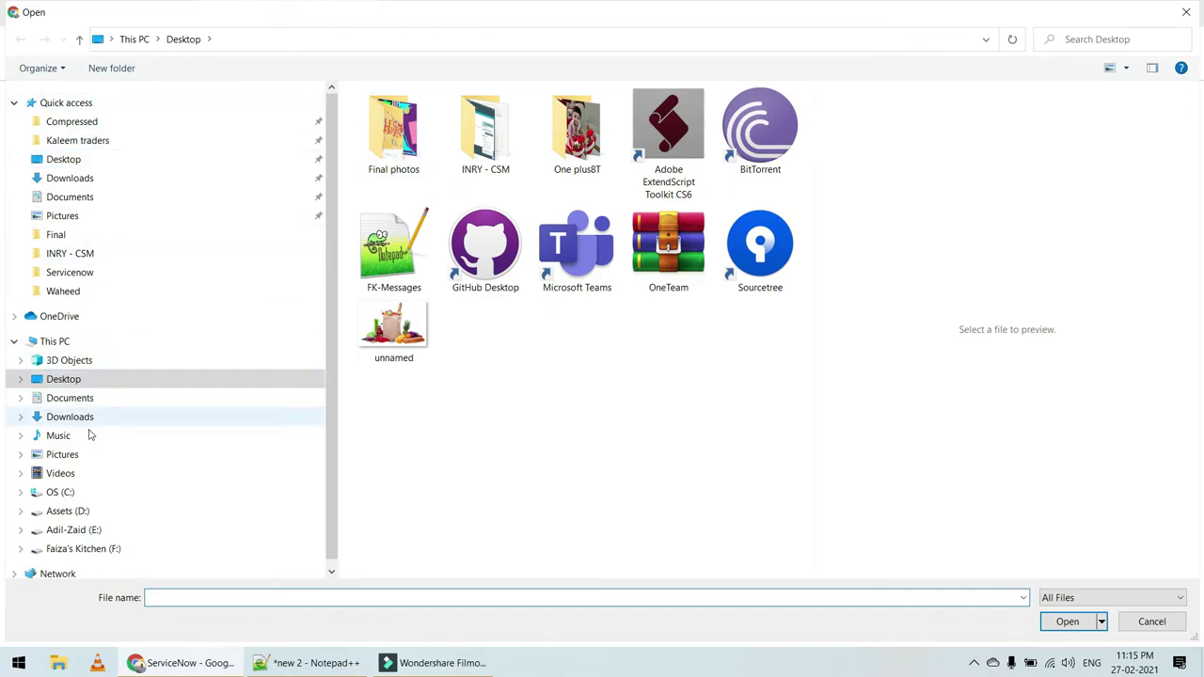
{"action": "left_click", "coordinate": [118, 529]}
{"action": "double_click", "coordinate": [422, 183]}
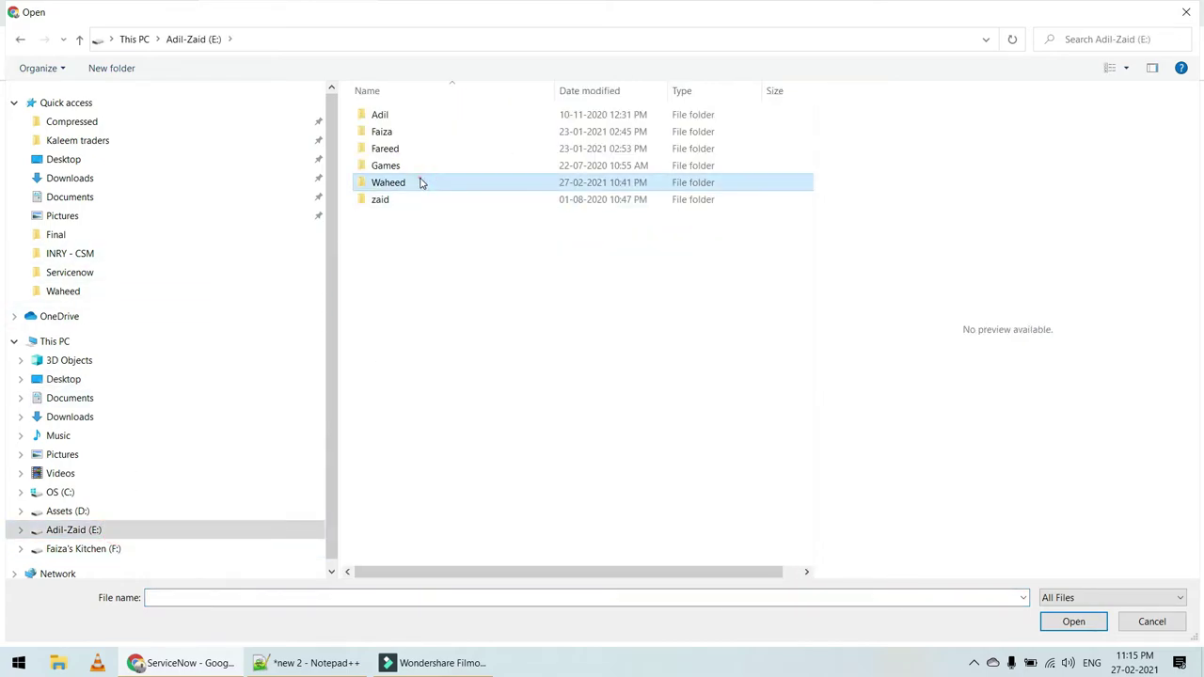
{"action": "double_click", "coordinate": [476, 150]}
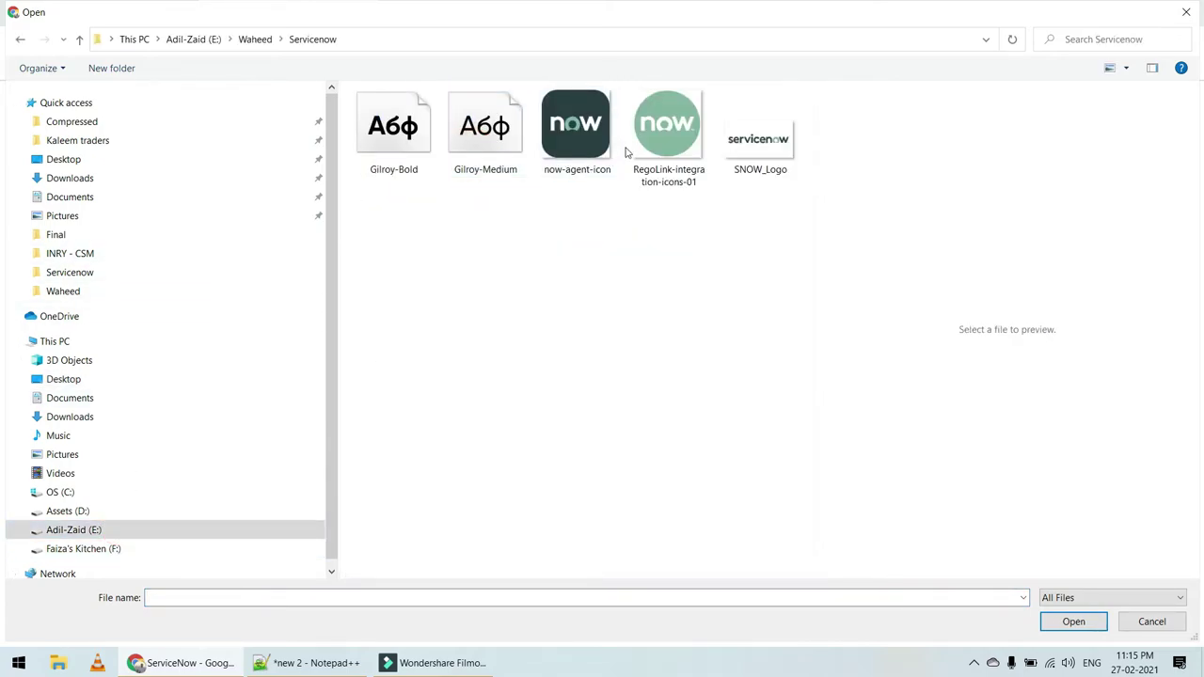
{"action": "left_click", "coordinate": [660, 142]}
{"action": "left_click", "coordinate": [758, 138]}
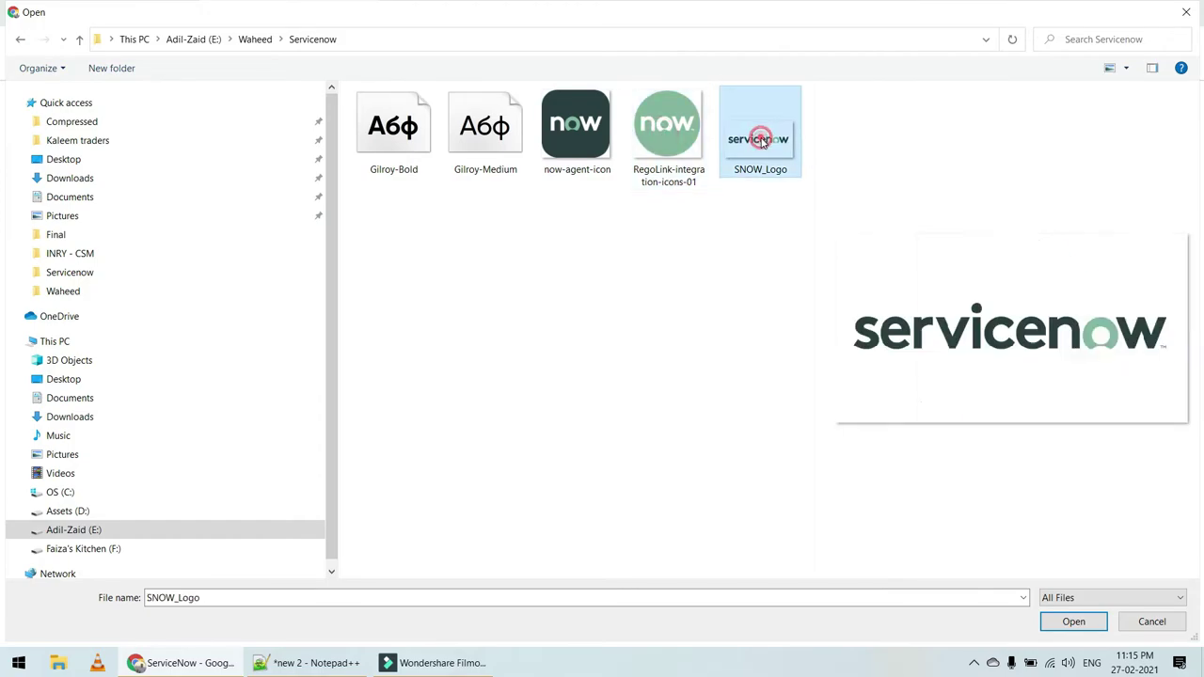
{"action": "left_click", "coordinate": [1073, 623]}
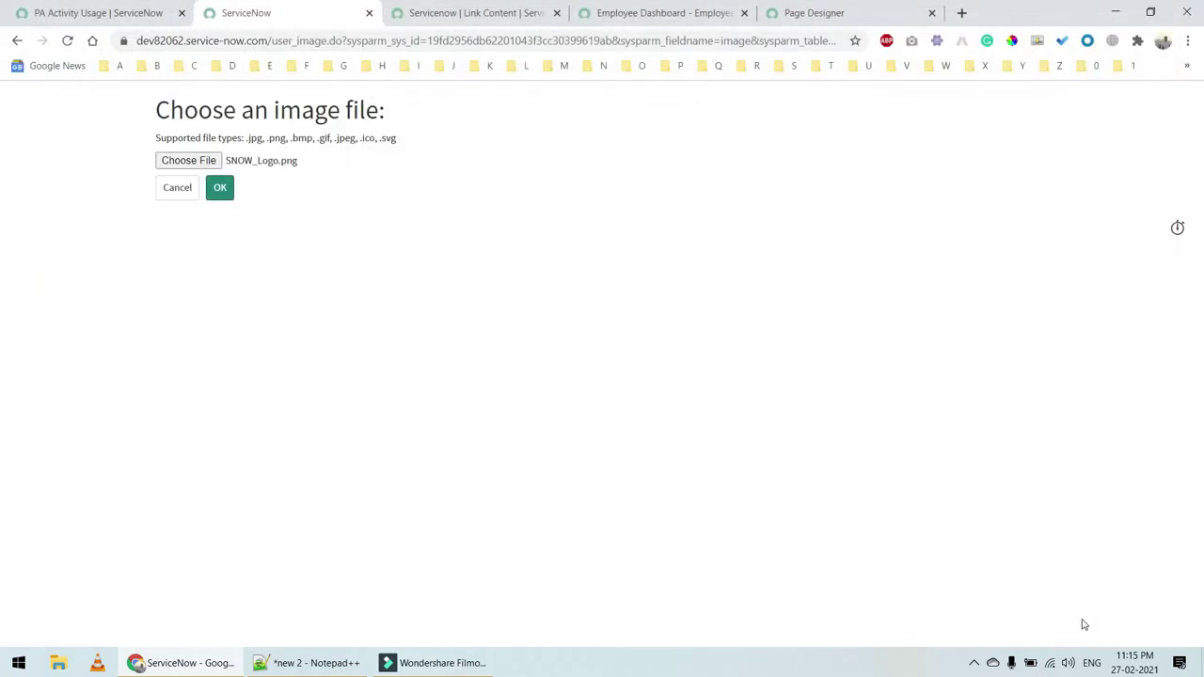
{"action": "left_click", "coordinate": [229, 194]}
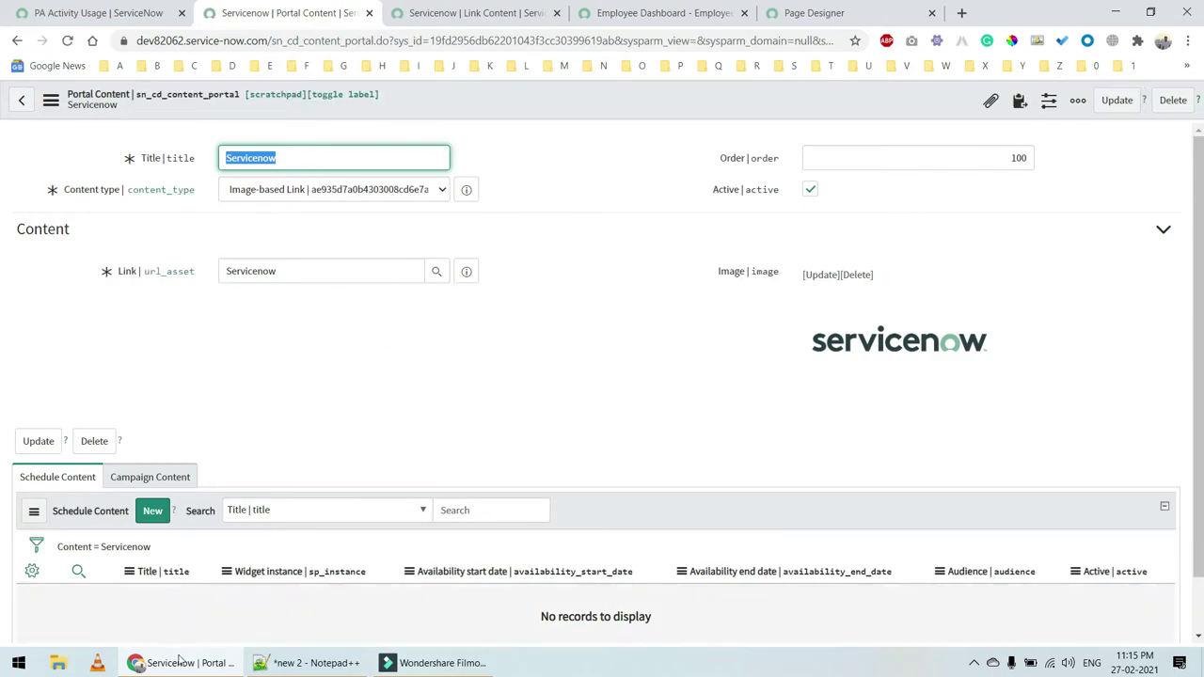
Check the Notepad++ notes and mark 'Schedule' as the next step
{"action": "left_click", "coordinate": [310, 662]}
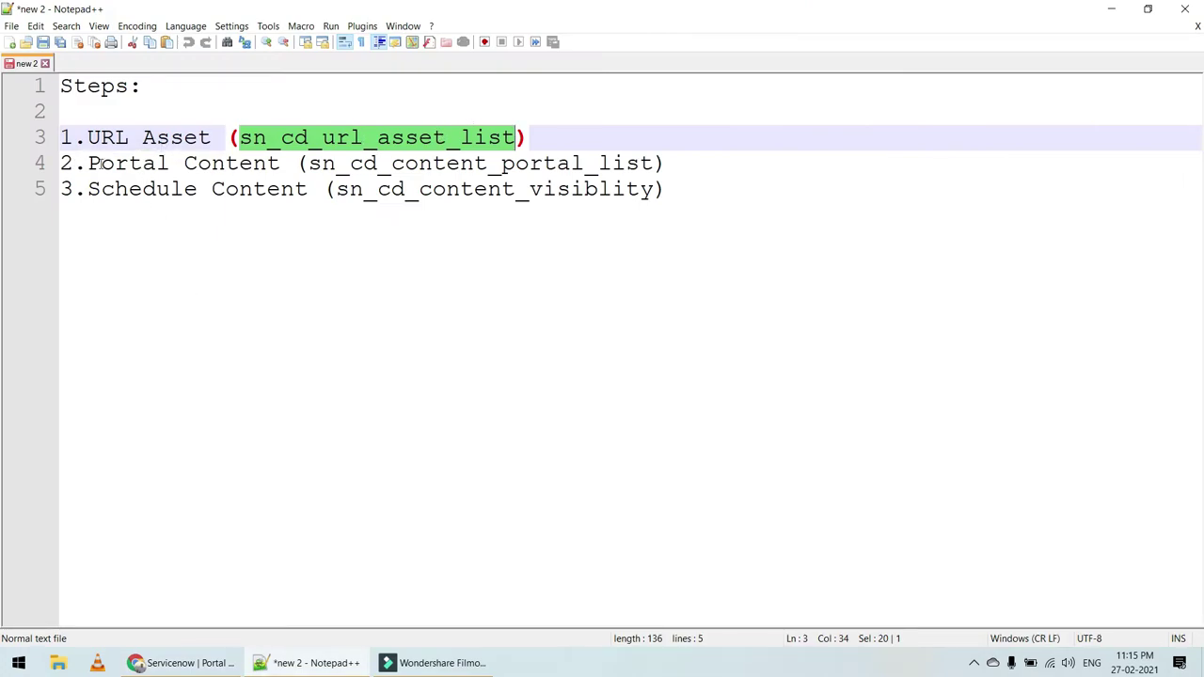
{"action": "double_click", "coordinate": [141, 191]}
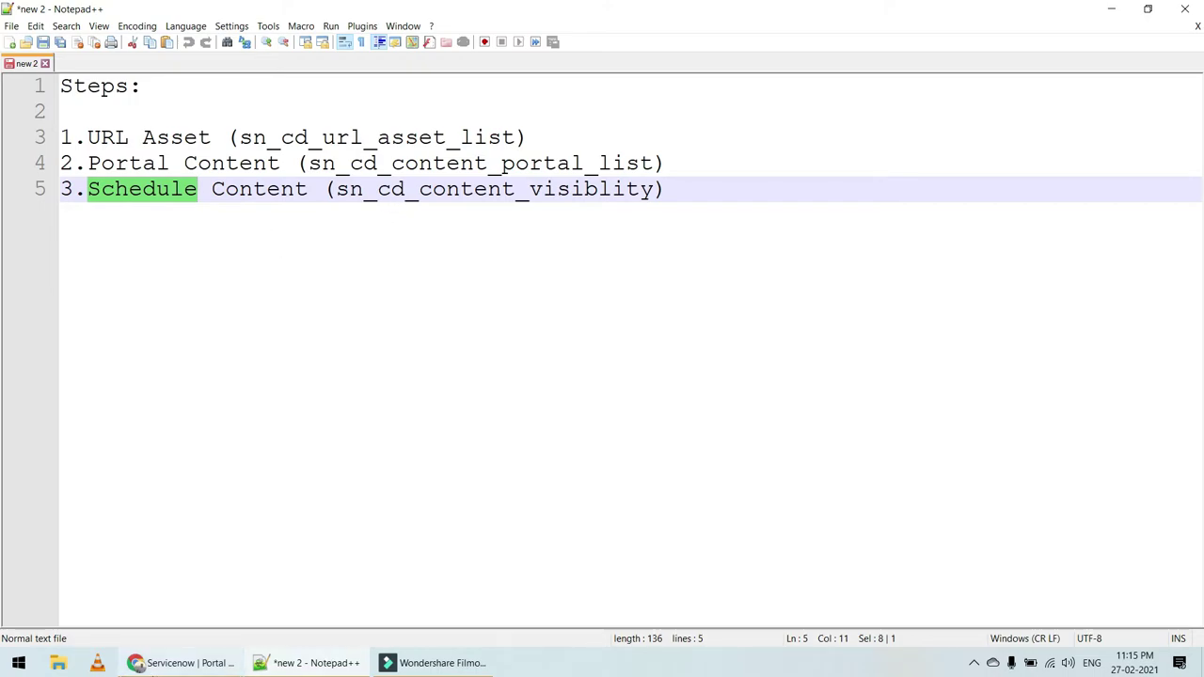
Reload the Employee Service Center dashboard to check for the logo
{"action": "left_click", "coordinate": [180, 662]}
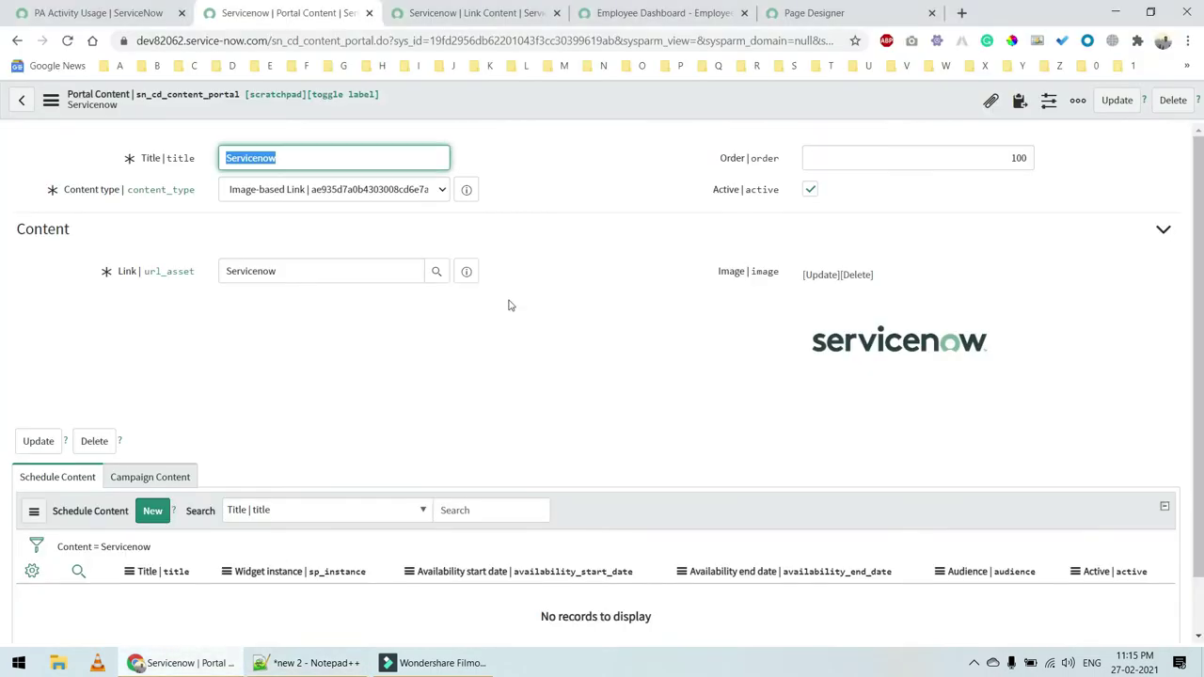
{"action": "left_click", "coordinate": [806, 12]}
{"action": "left_click", "coordinate": [677, 13]}
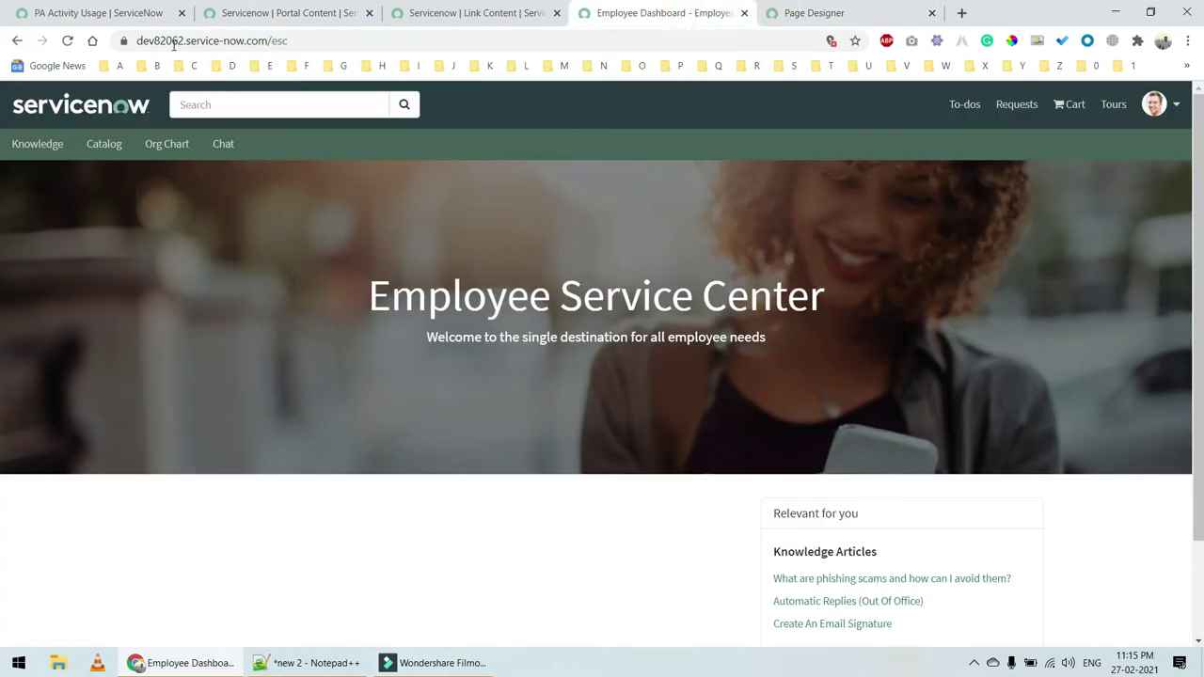
{"action": "left_click", "coordinate": [70, 42]}
{"action": "scroll", "coordinate": [460, 394], "scroll_direction": "down", "scroll_amount": 2}
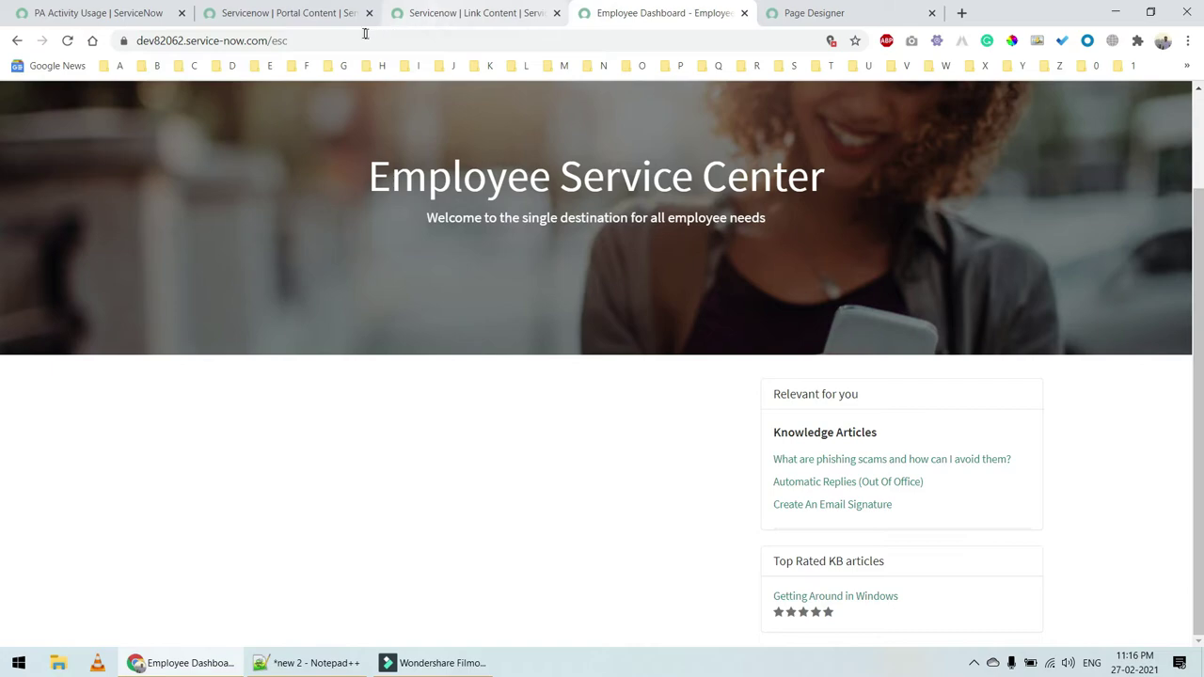
Go to Content Delivery > Manage Content > Schedule Content in the navigator
{"action": "left_click", "coordinate": [301, 15]}
{"action": "left_click", "coordinate": [123, 13]}
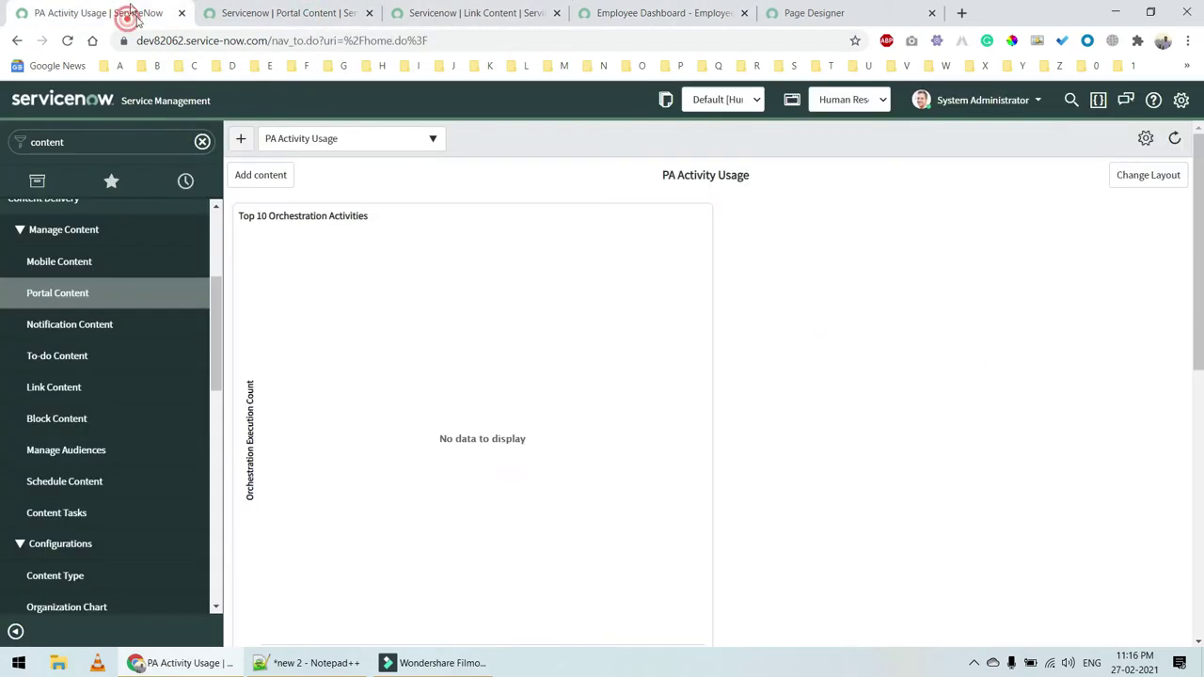
{"action": "left_click", "coordinate": [81, 480], "text": "ctrl"}
{"action": "scroll", "coordinate": [67, 395], "scroll_direction": "up", "scroll_amount": 2}
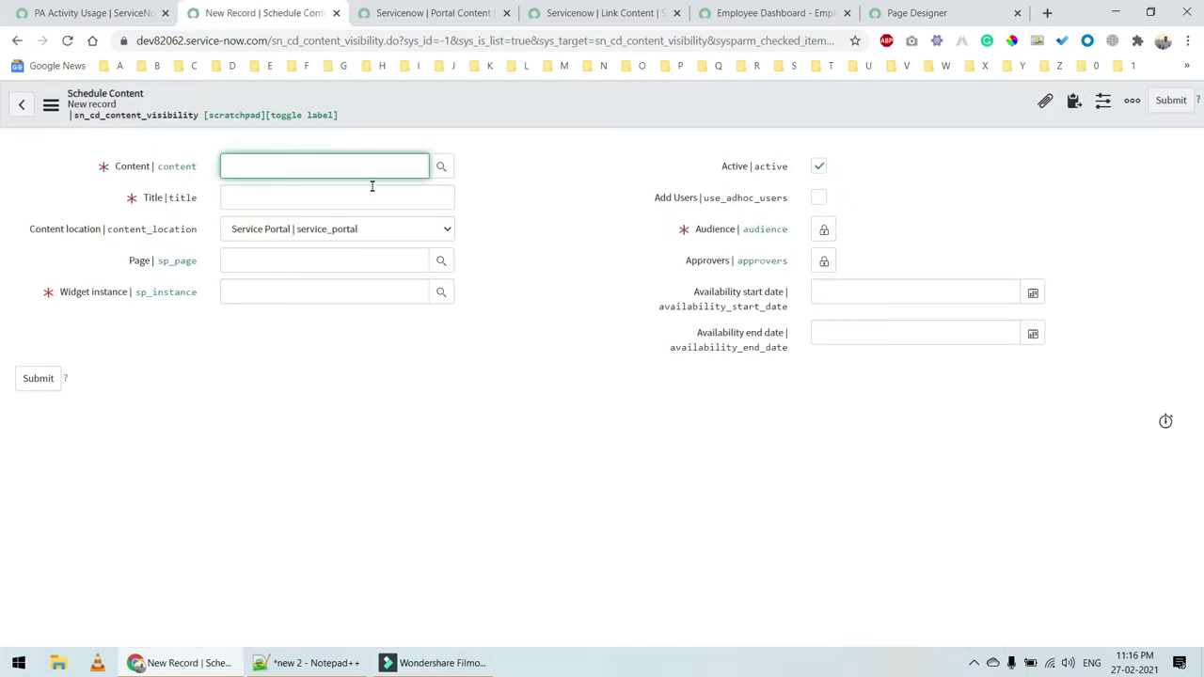
Create a new Schedule Content record with Content 'Servicenow' and location Service Portal
{"action": "left_click", "coordinate": [410, 15]}
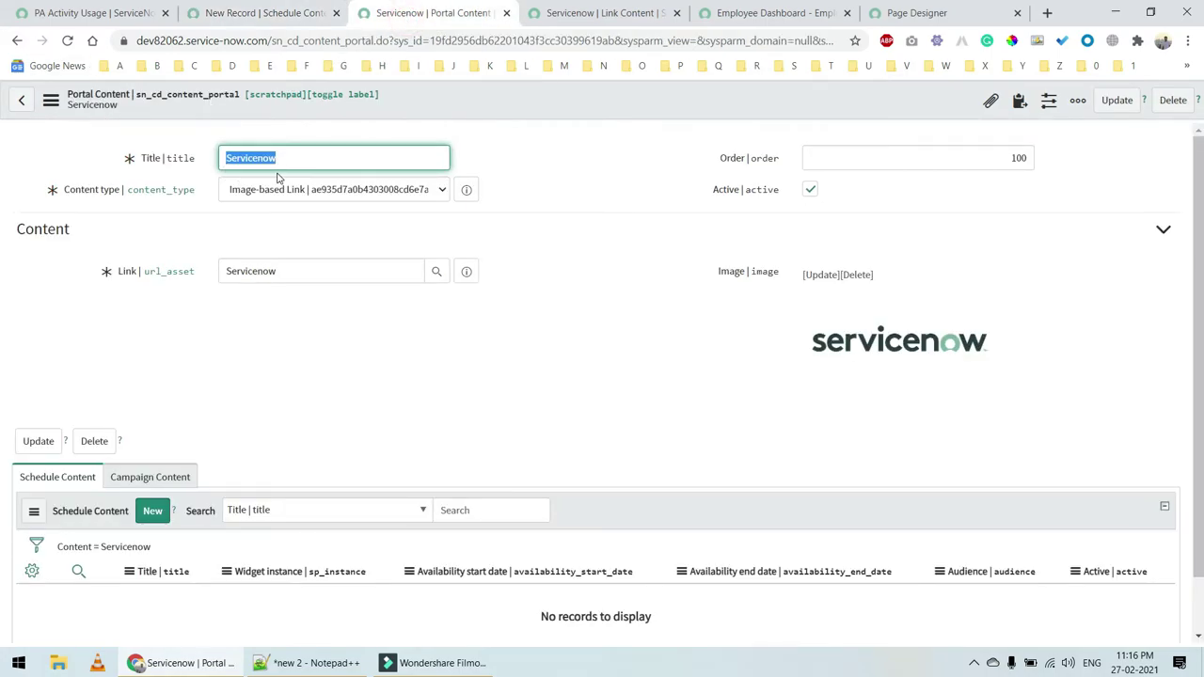
{"action": "left_click", "coordinate": [274, 8]}
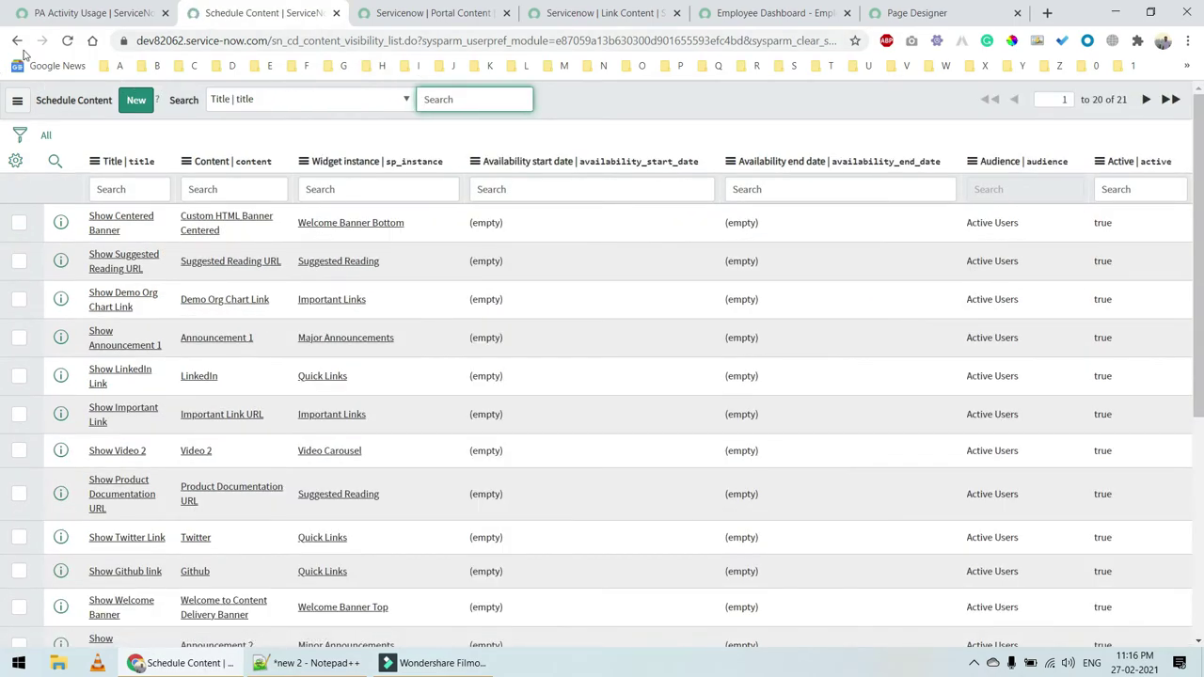
{"action": "left_click", "coordinate": [17, 40]}
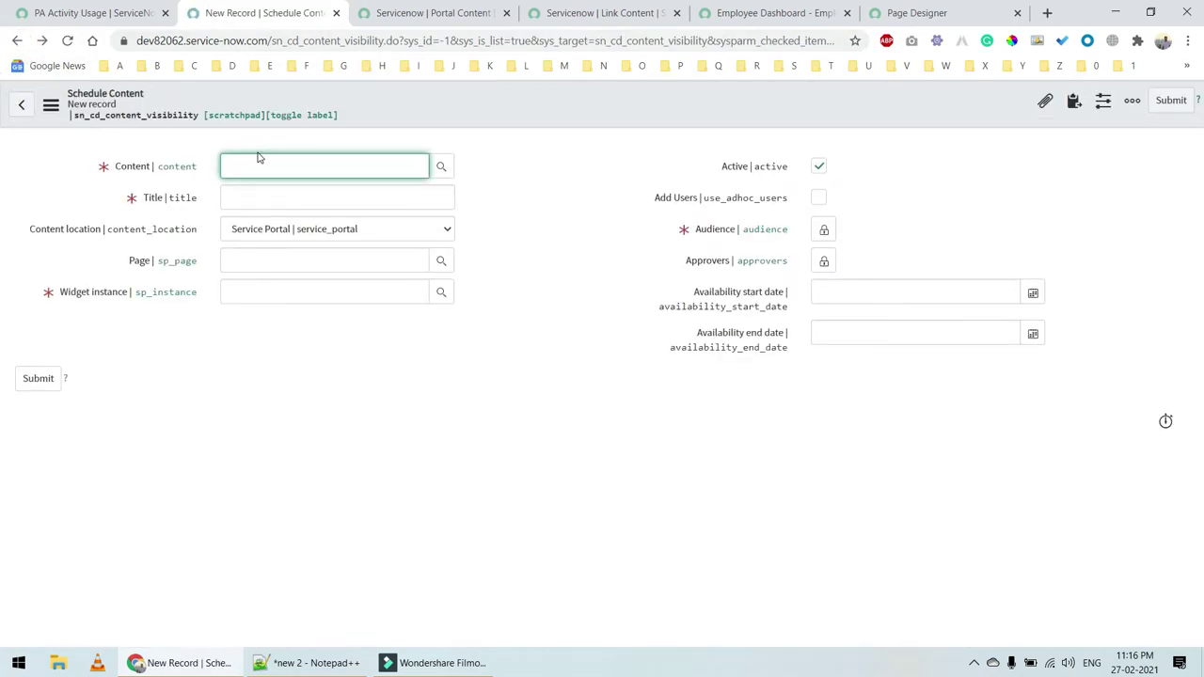
{"action": "type", "text": "Servicenow"}
{"action": "left_click", "coordinate": [376, 185]}
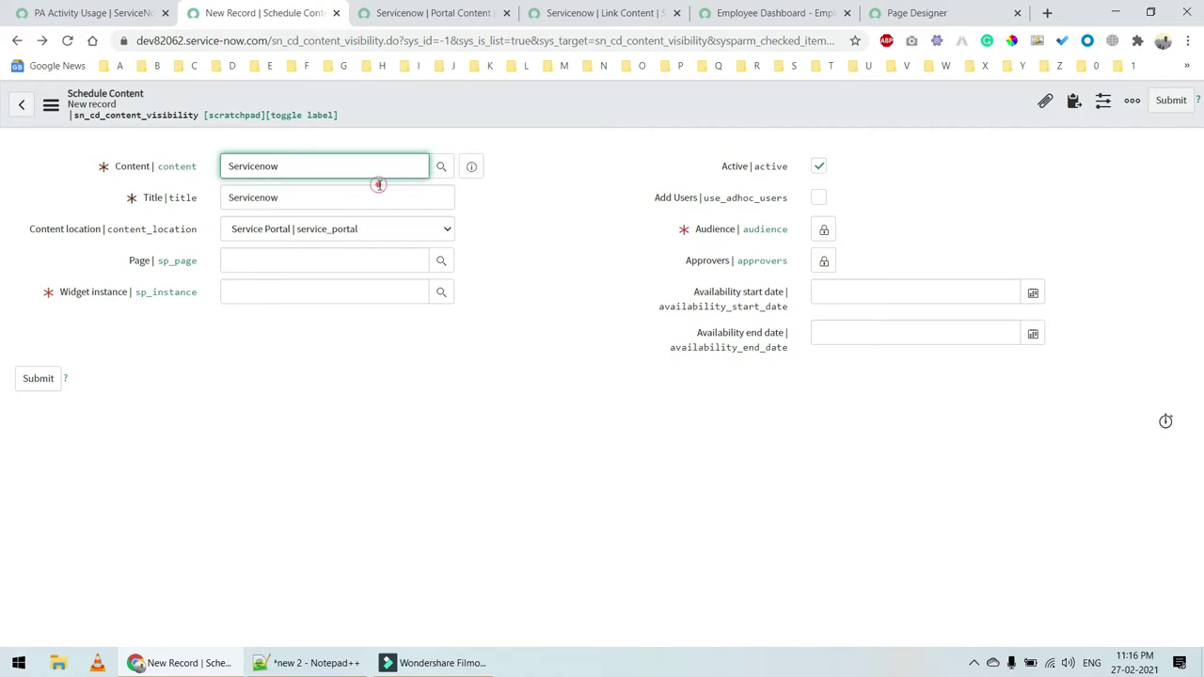
{"action": "left_click", "coordinate": [395, 200]}
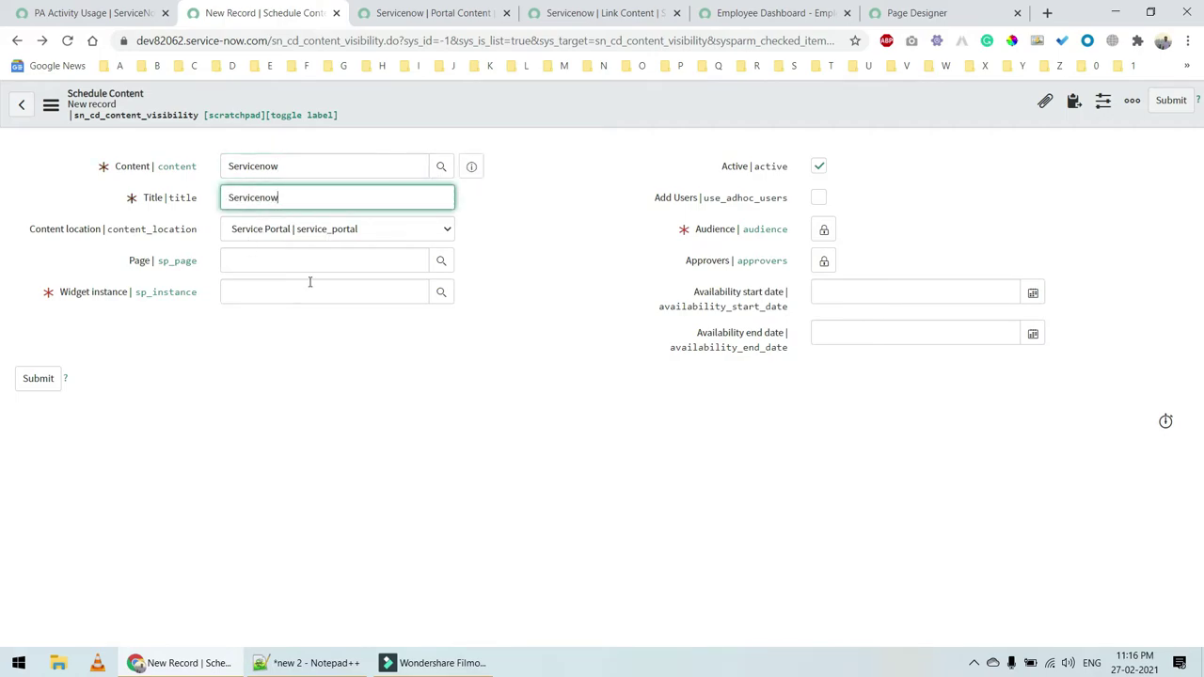
{"action": "left_click", "coordinate": [336, 234]}
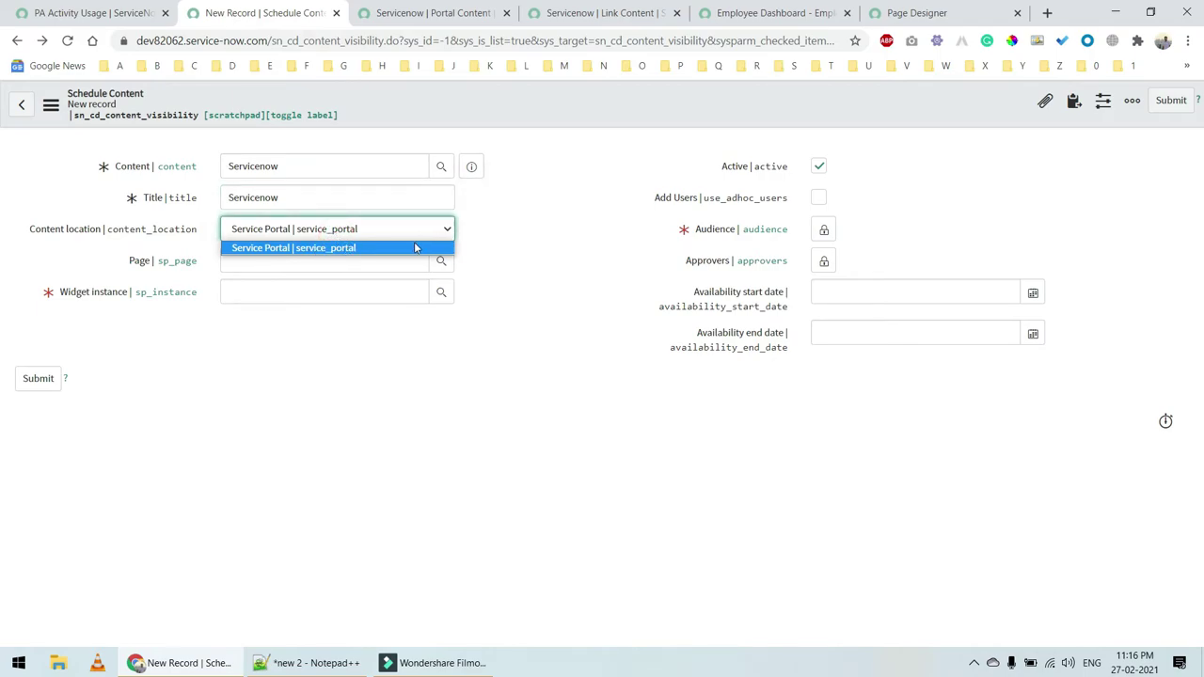
{"action": "left_click", "coordinate": [411, 229]}
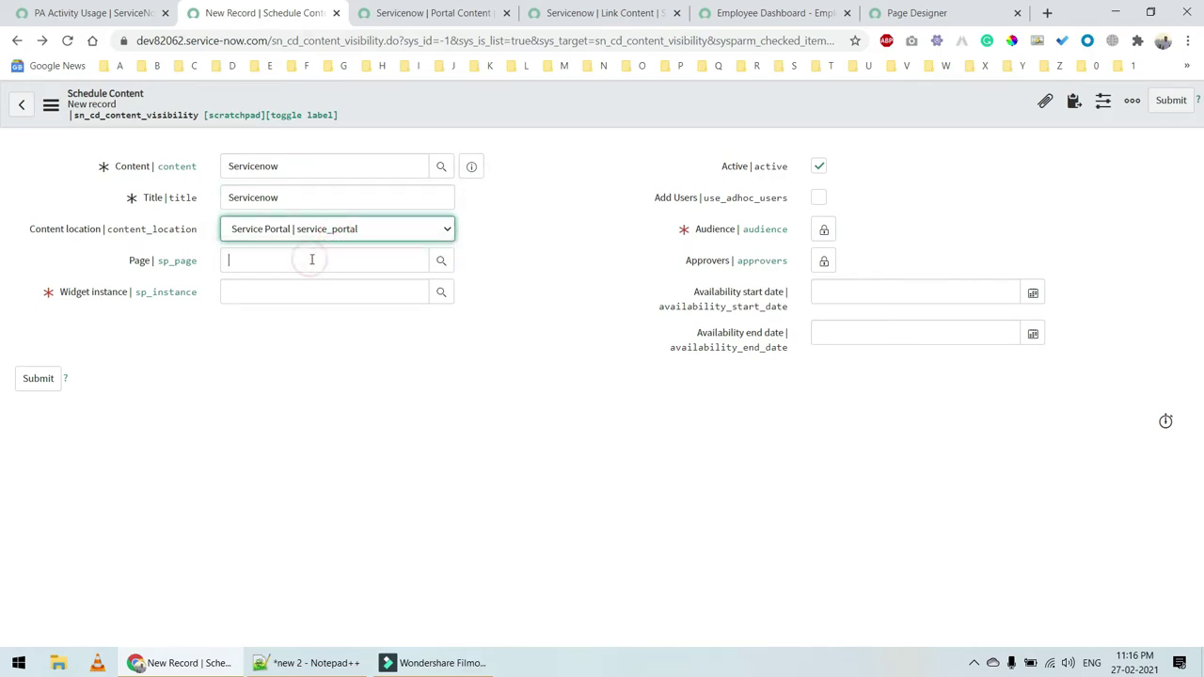
{"action": "left_click", "coordinate": [312, 261]}
Copy esc_dashboard from the dashboard URL and set it as the record's Page
{"action": "left_click", "coordinate": [757, 13]}
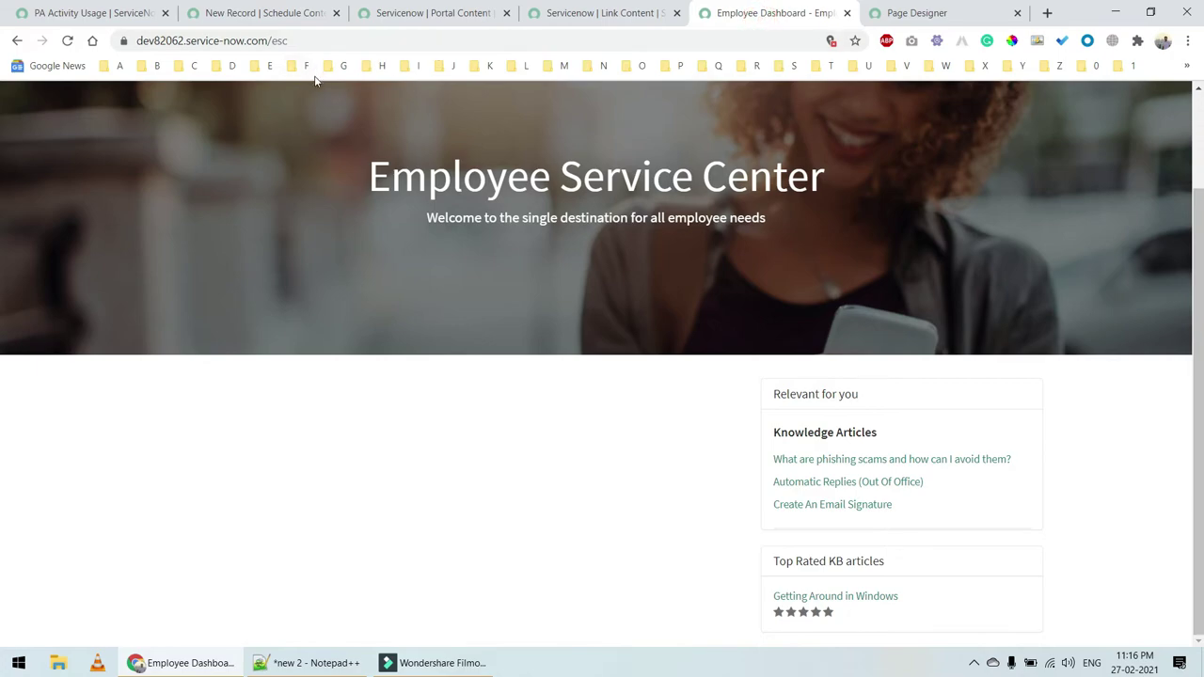
{"action": "scroll", "coordinate": [315, 83], "scroll_direction": "up", "scroll_amount": 2}
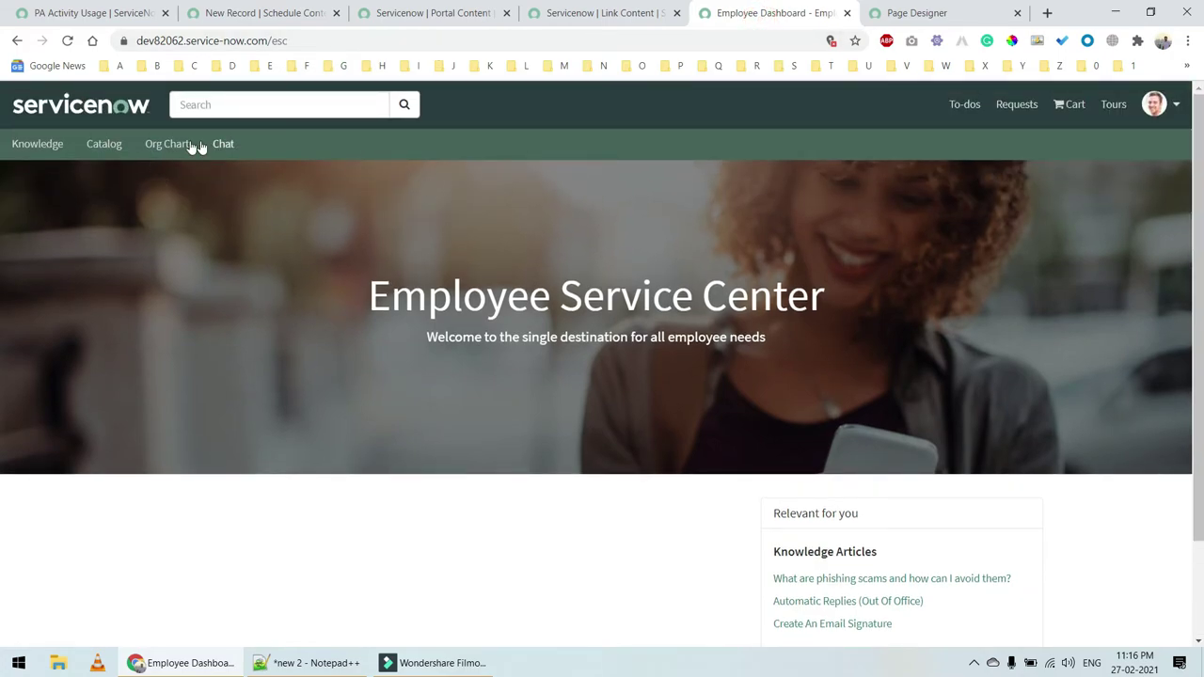
{"action": "left_click", "coordinate": [99, 103]}
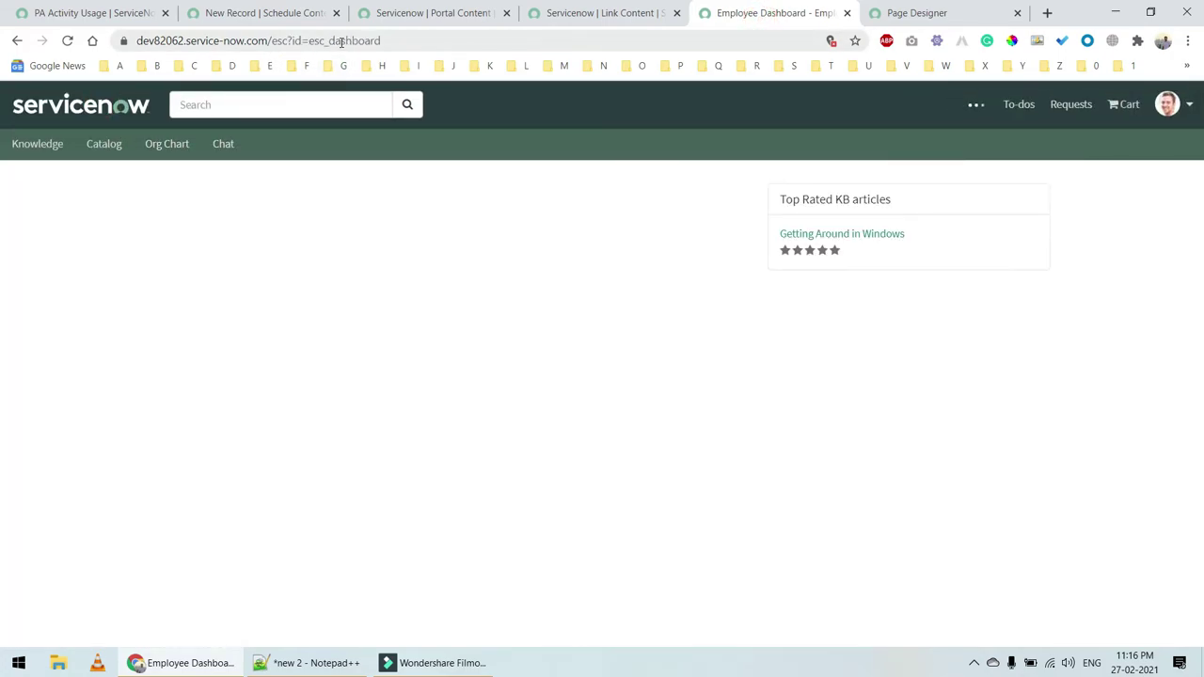
{"action": "double_click", "coordinate": [338, 41]}
{"action": "key", "text": "ctrl+c"}
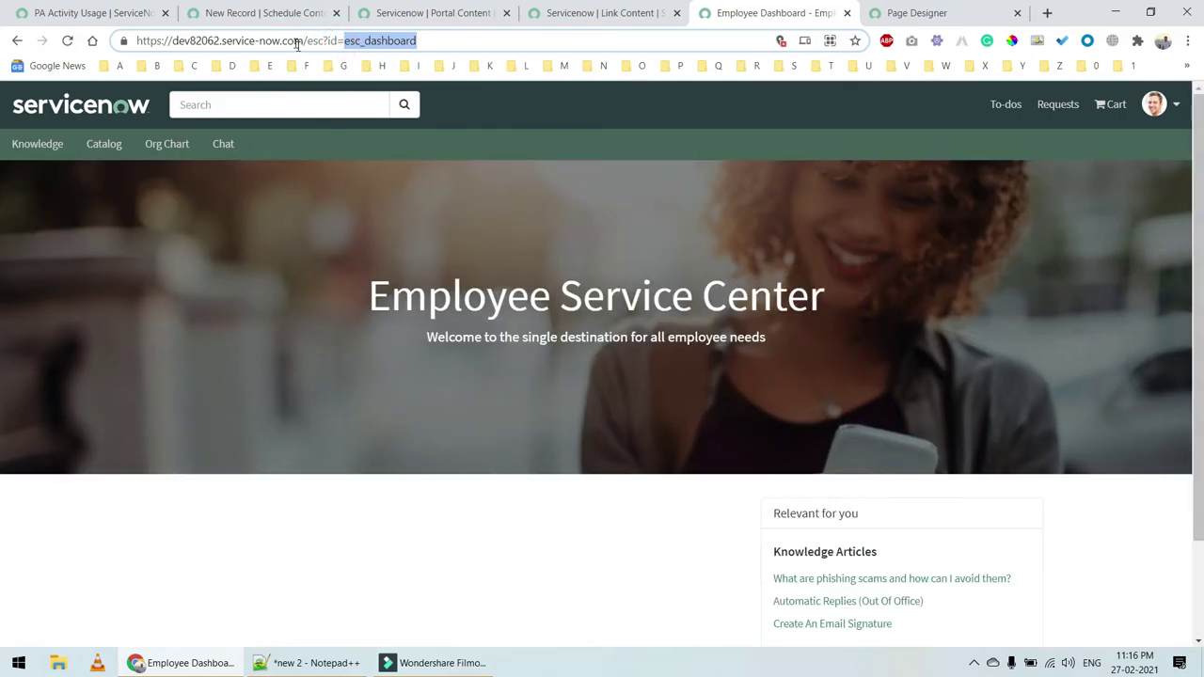
{"action": "left_click", "coordinate": [279, 13]}
{"action": "key", "text": "ctrl+v"}
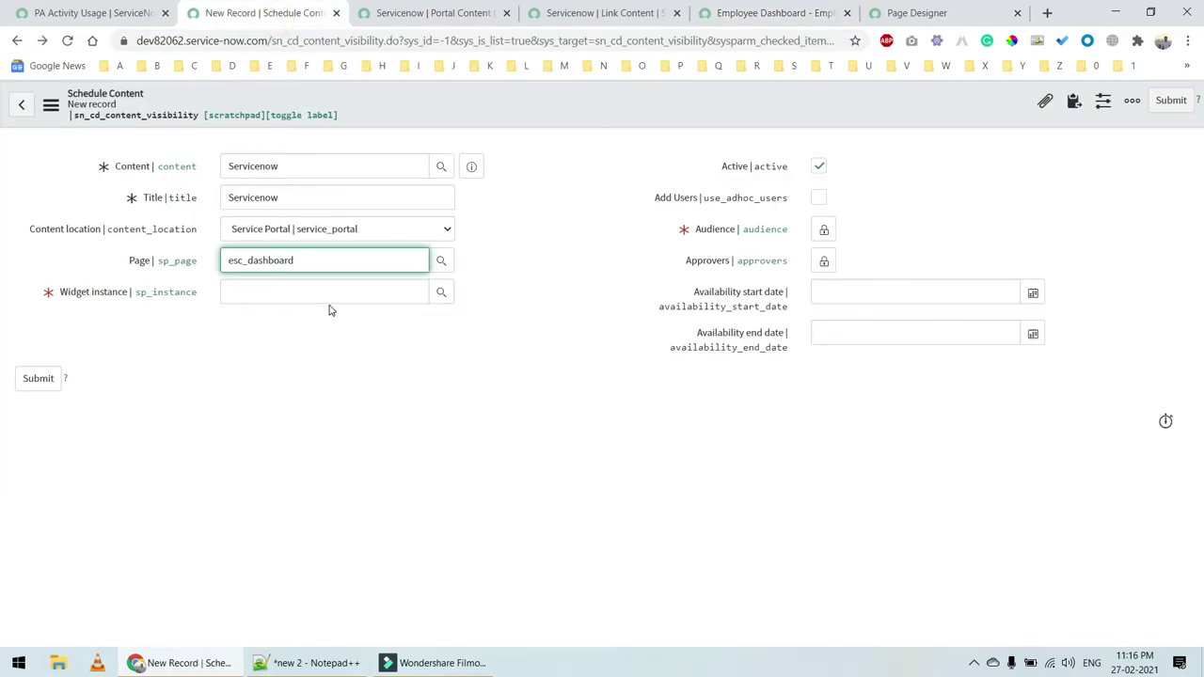
{"action": "left_click", "coordinate": [304, 282]}
{"action": "left_click", "coordinate": [306, 352]}
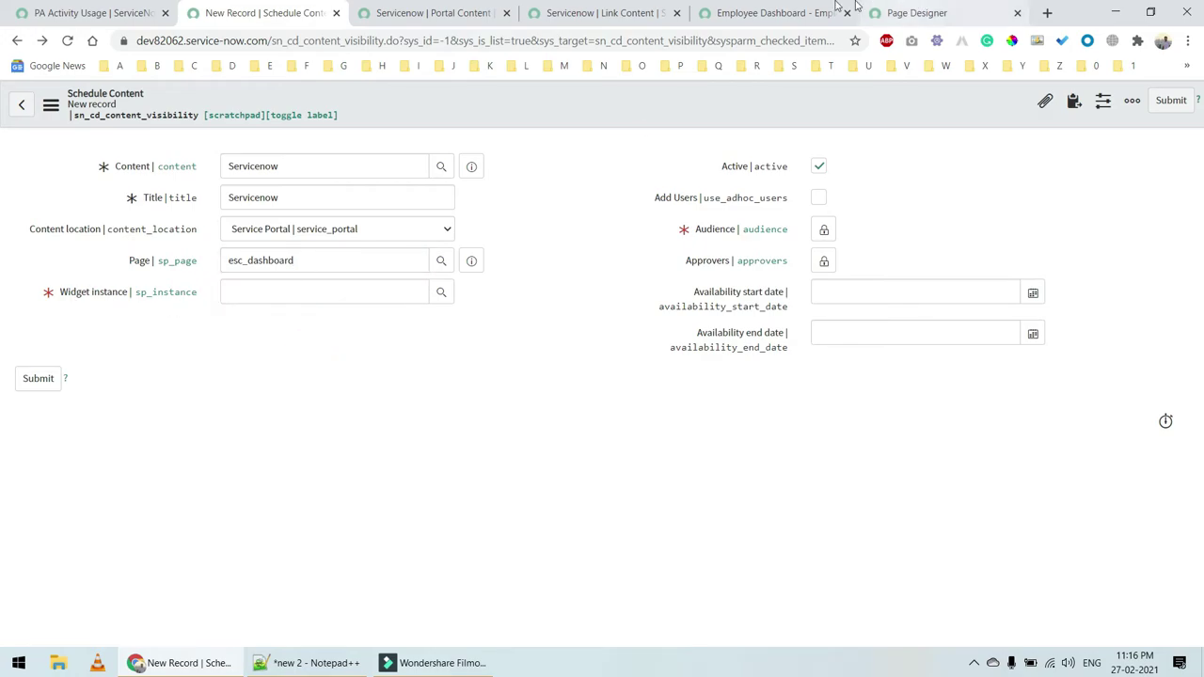
Bring up the Employee Dashboard in Service Portal Designer
{"action": "left_click", "coordinate": [792, 13]}
{"action": "scroll", "coordinate": [282, 526], "scroll_direction": "down", "scroll_amount": 1}
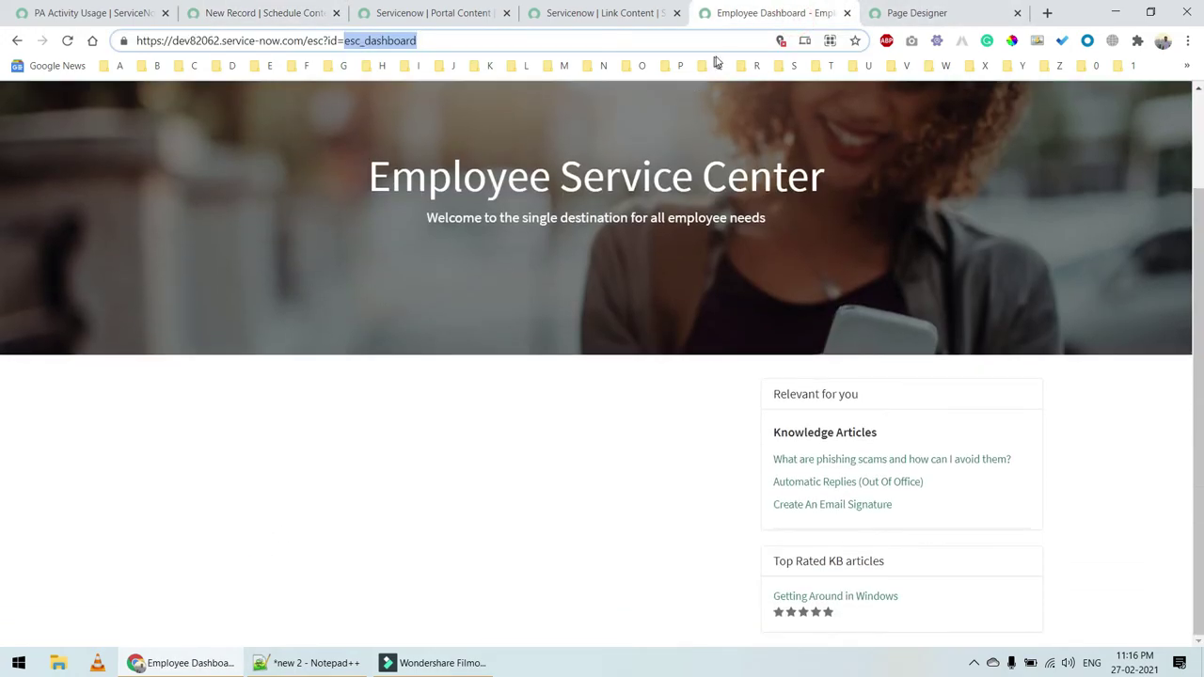
{"action": "left_click", "coordinate": [898, 17]}
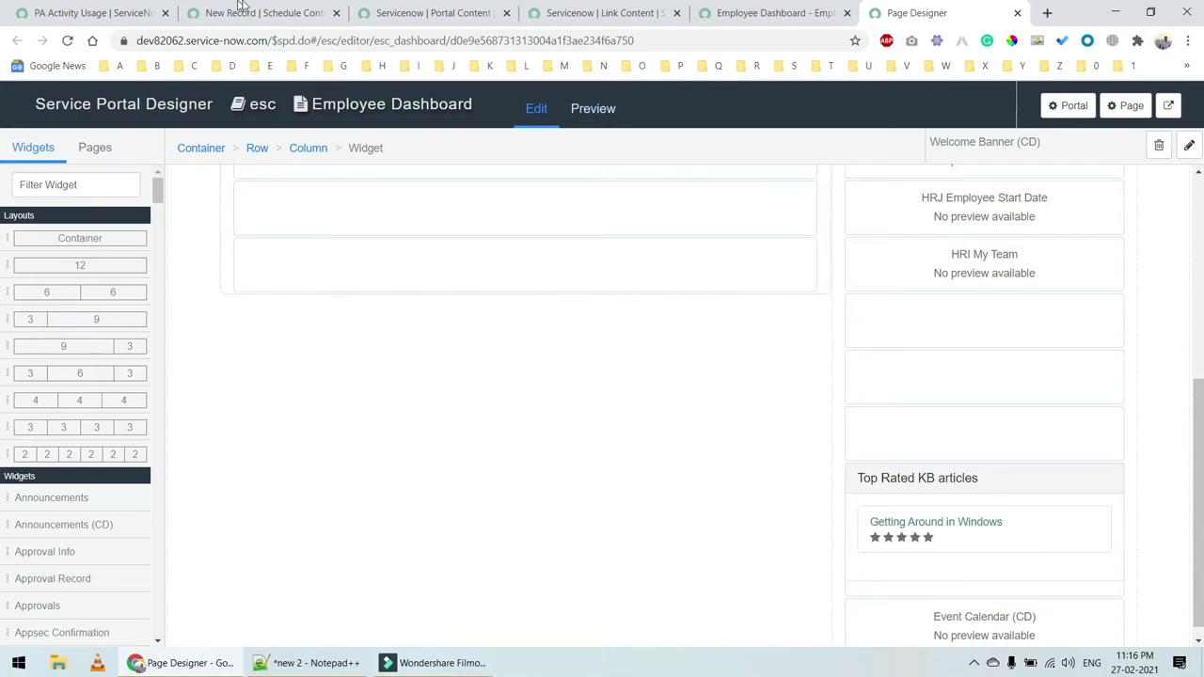
Set the Widget instance to Quick Links
{"action": "left_click", "coordinate": [263, 13]}
{"action": "left_click", "coordinate": [272, 281]}
{"action": "type", "text": "quick"}
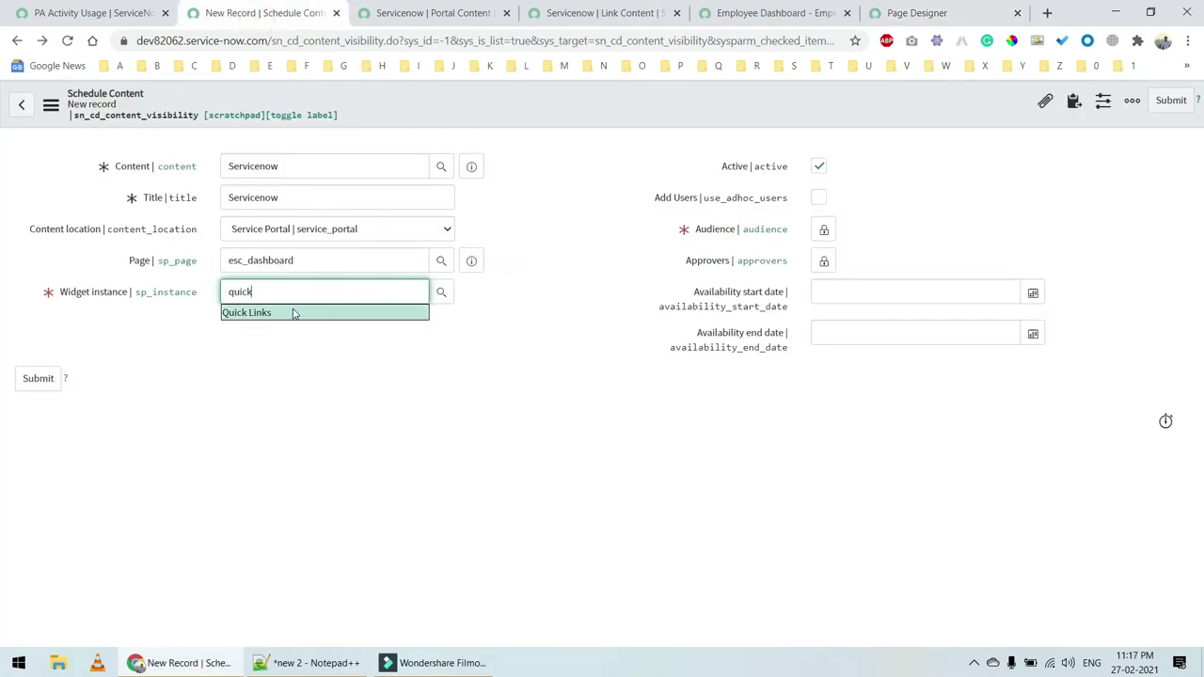
{"action": "left_click", "coordinate": [294, 314]}
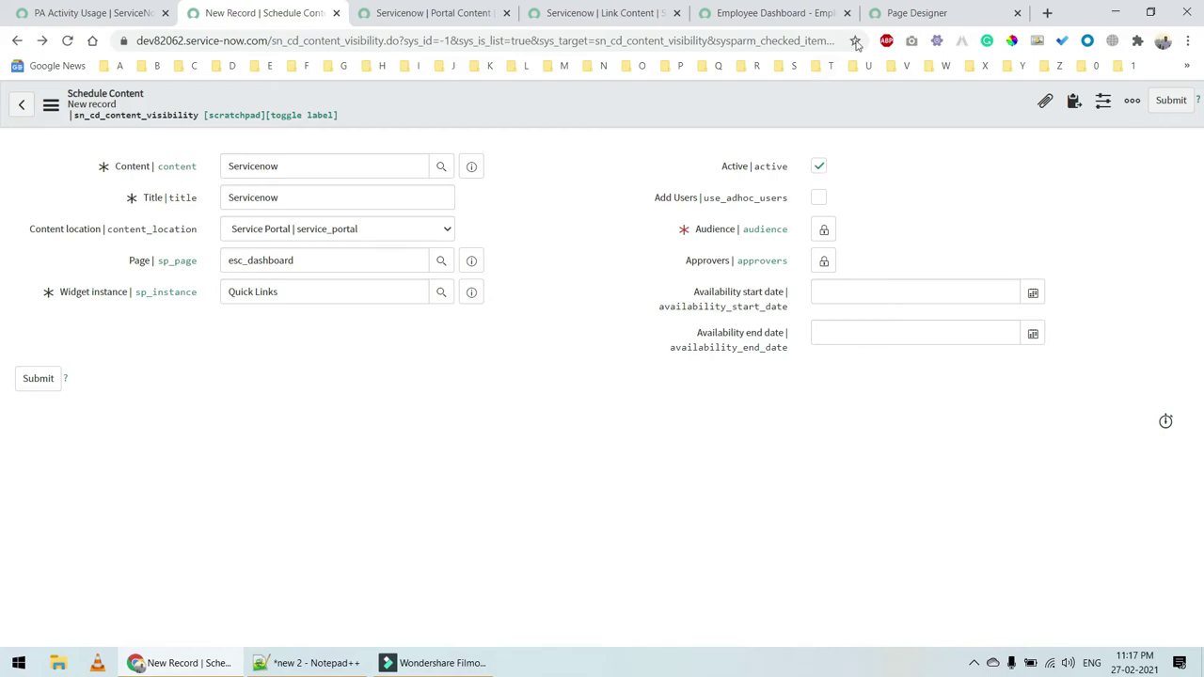
Set the Audience to Active Users and review the availability date fields
{"action": "left_click", "coordinate": [771, 13]}
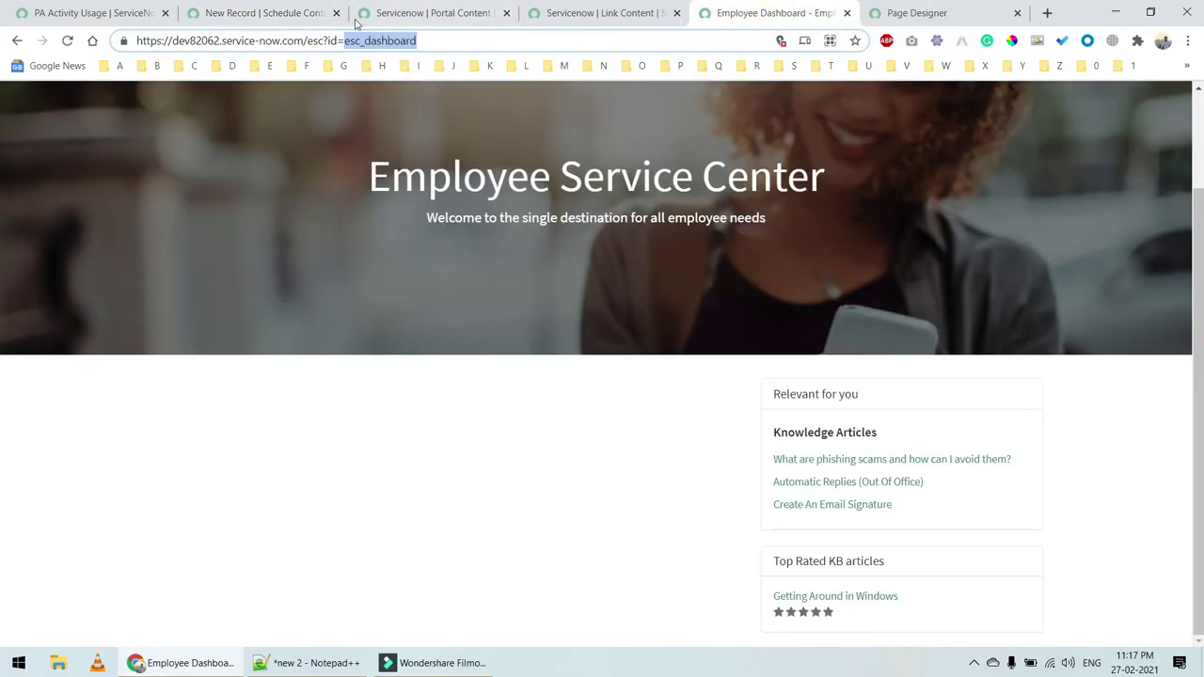
{"action": "left_click", "coordinate": [268, 13]}
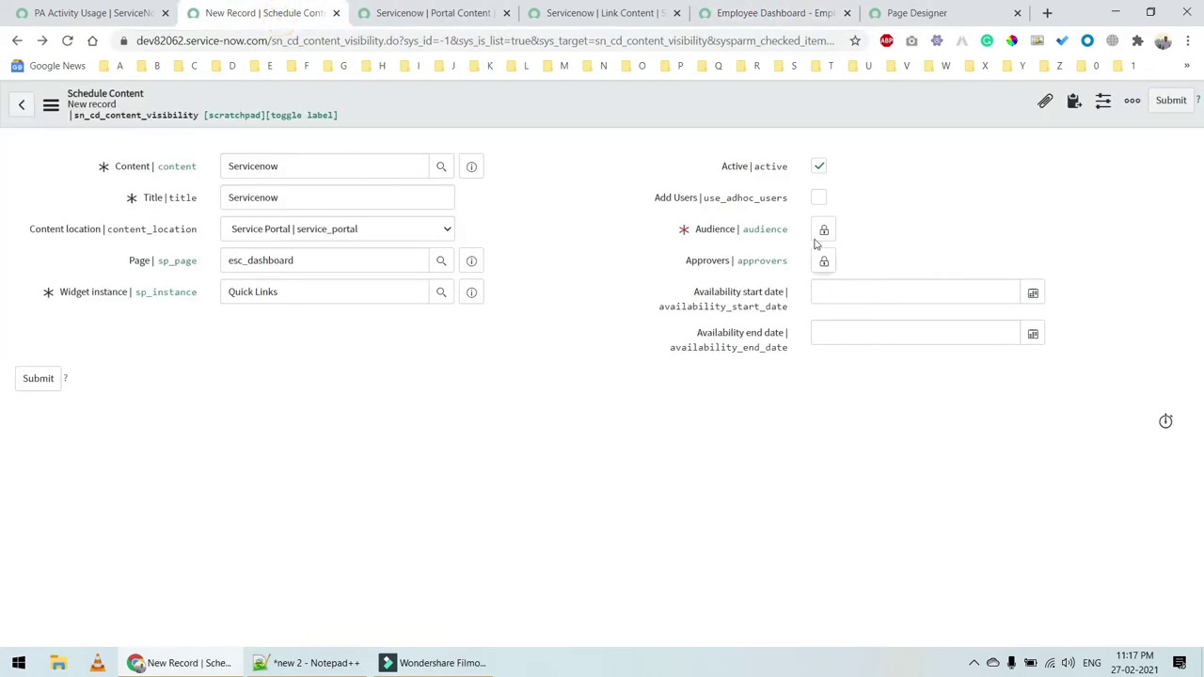
{"action": "left_click", "coordinate": [823, 229]}
{"action": "type", "text": "acti"}
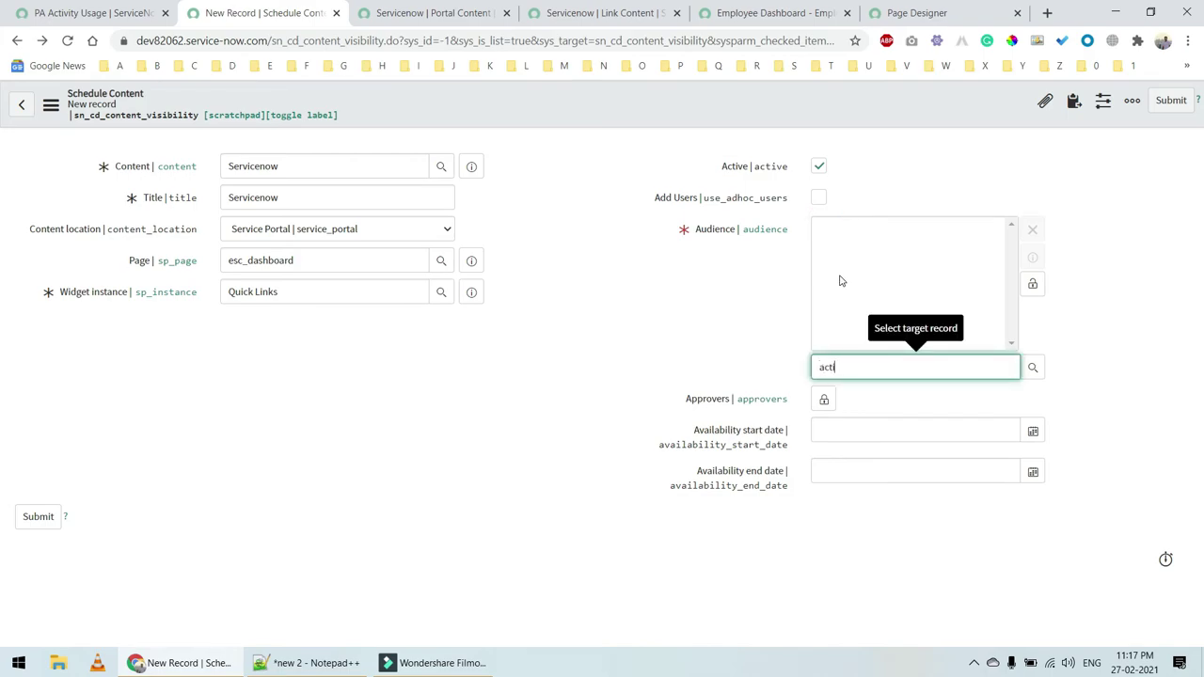
{"action": "left_click", "coordinate": [874, 388]}
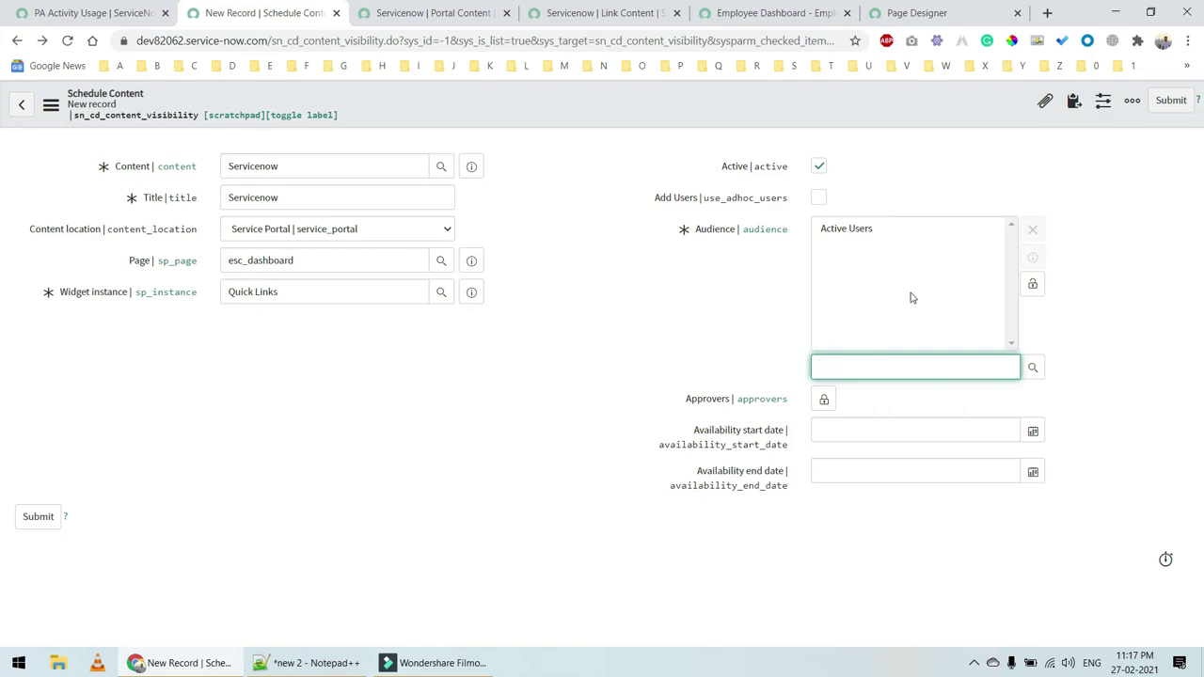
{"action": "left_click", "coordinate": [1033, 283]}
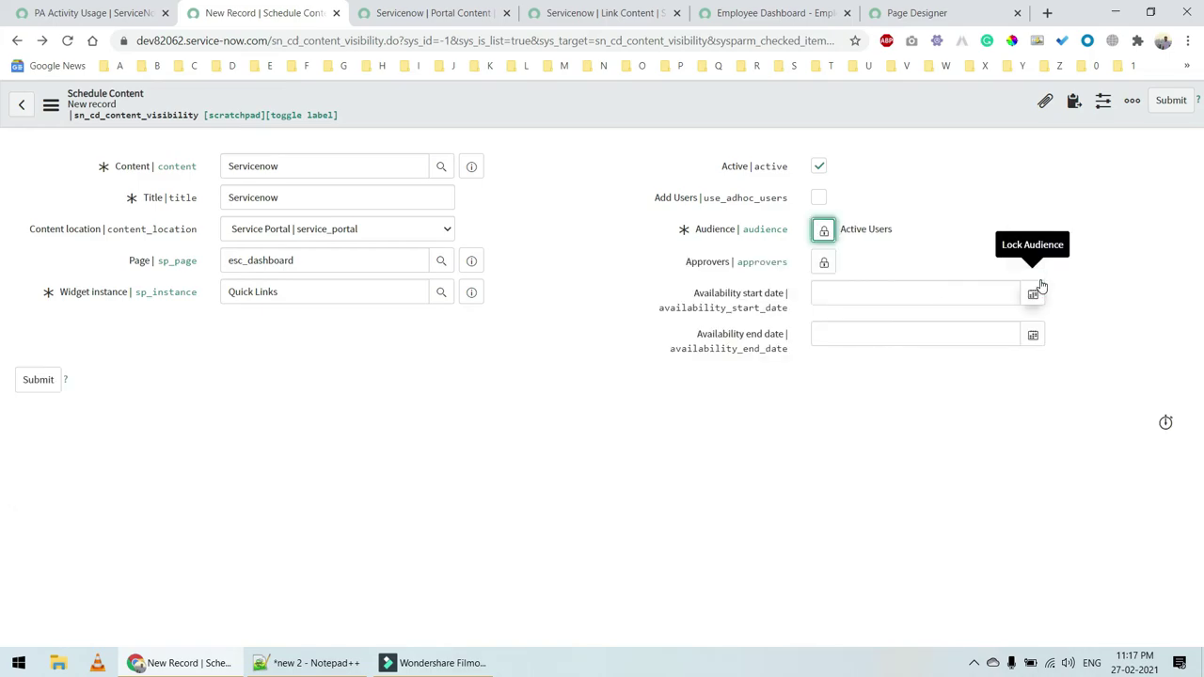
{"action": "left_click", "coordinate": [892, 248]}
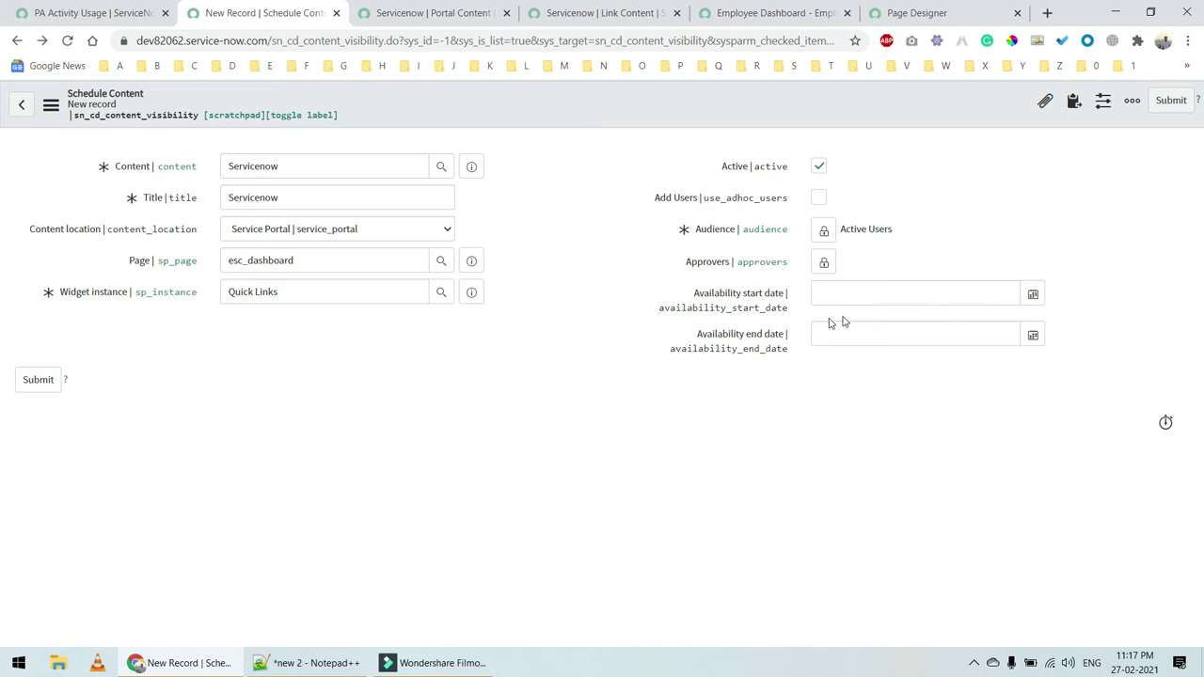
{"action": "left_click_drag", "start_coordinate": [675, 308], "coordinate": [790, 348]}
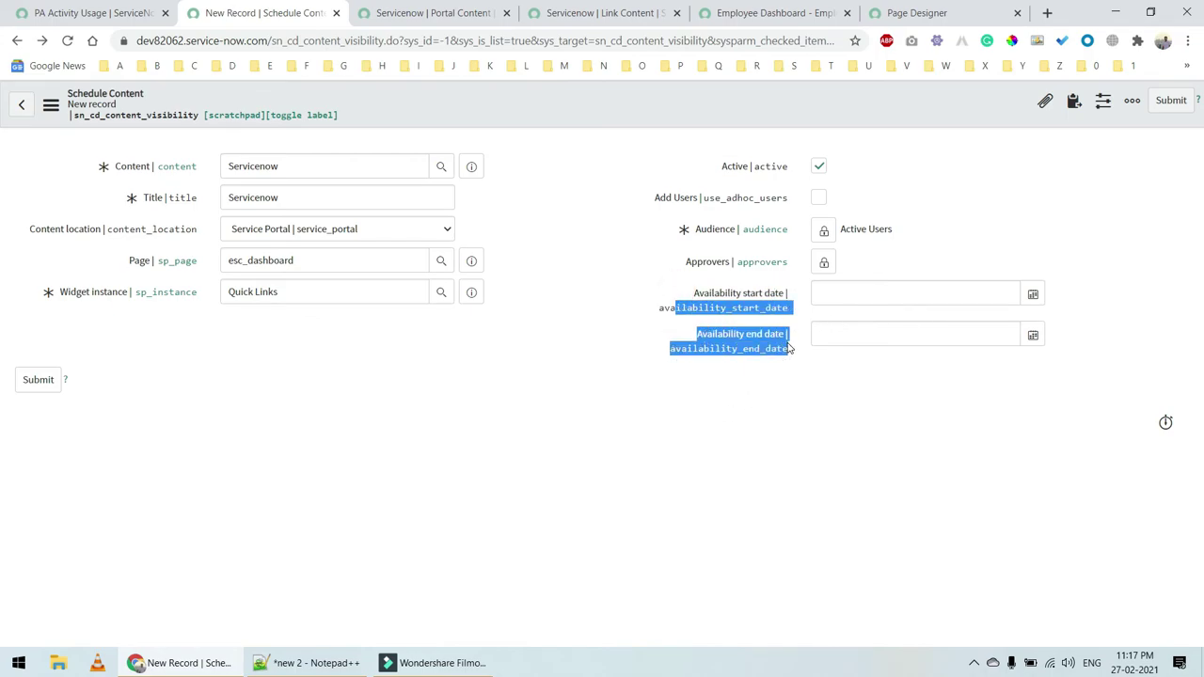
{"action": "left_click", "coordinate": [724, 299]}
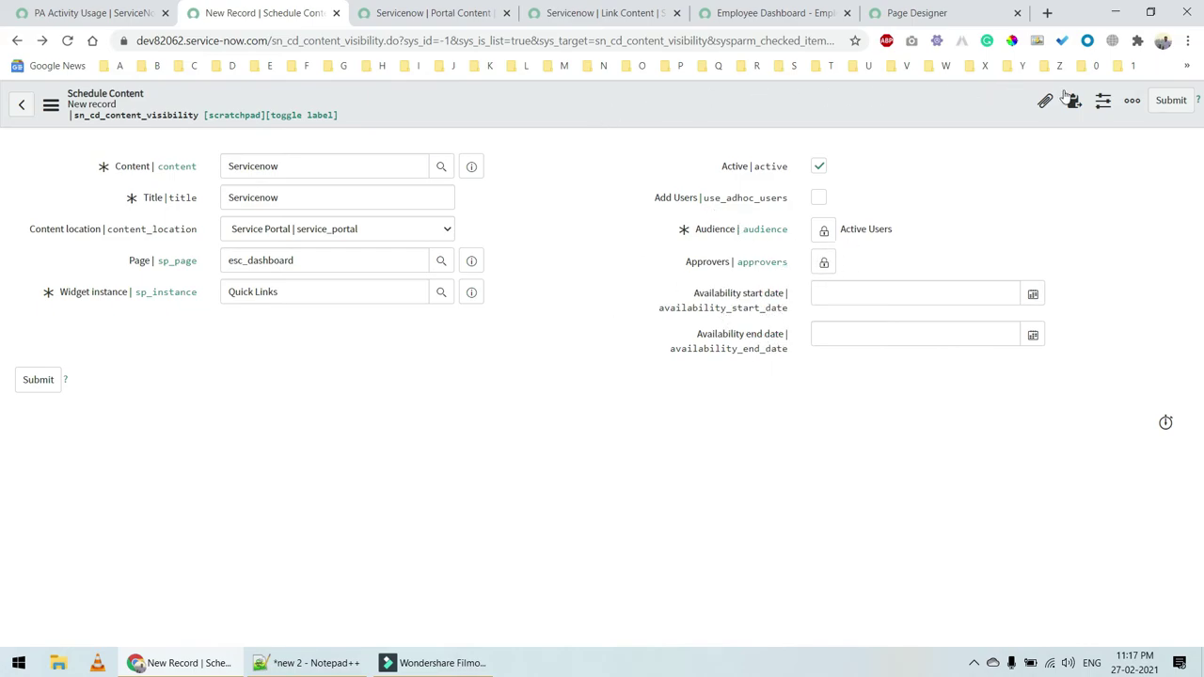
Submit the Servicenow Schedule Content record and check off the step in the notes
{"action": "left_click", "coordinate": [1171, 99]}
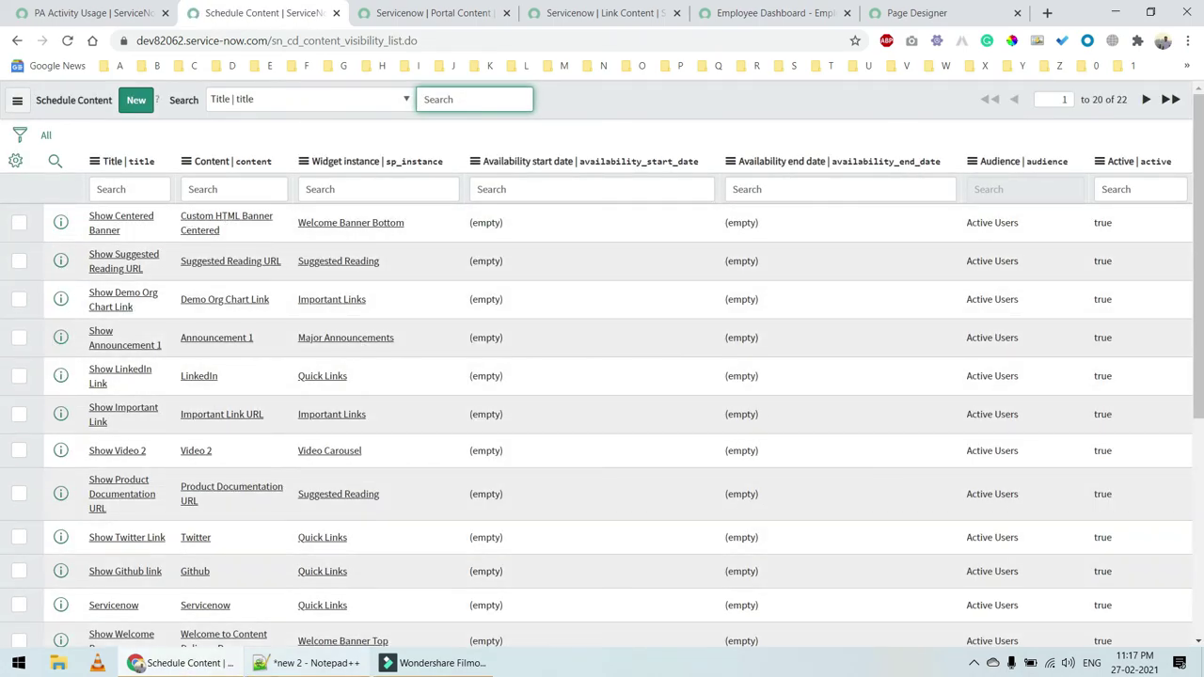
{"action": "key", "text": "alt+Tab"}
{"action": "left_click", "coordinate": [146, 167]}
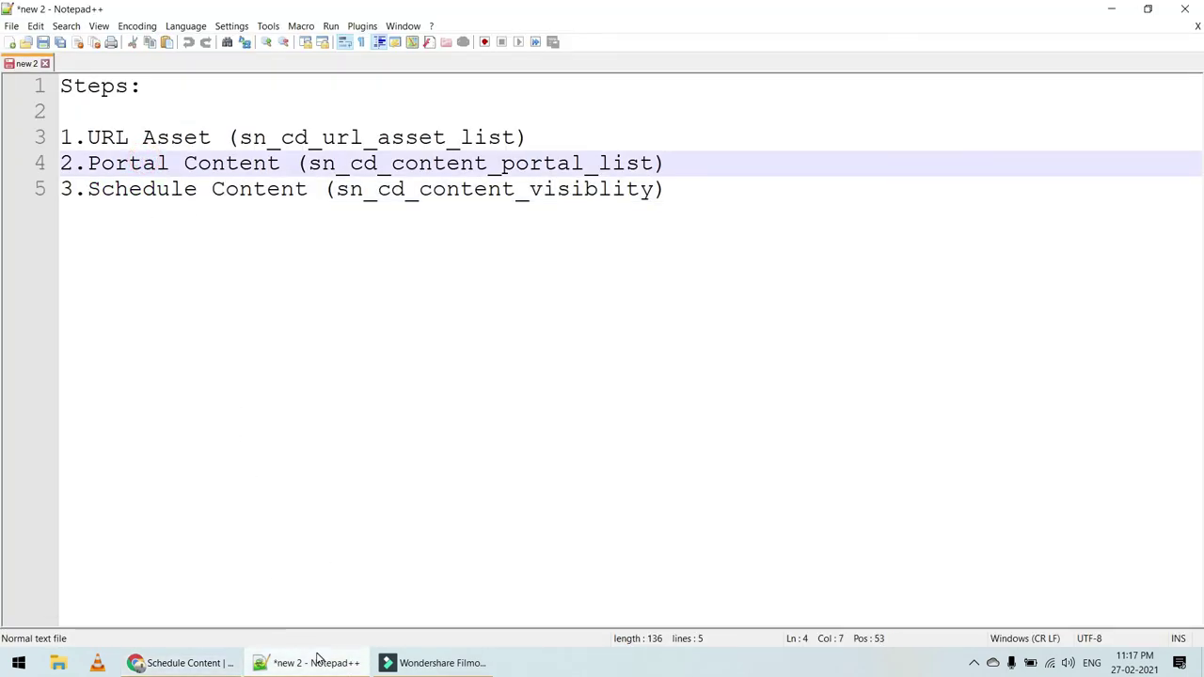
Reload the Employee Service Center dashboard to see the servicenow logo under Quick Links
{"action": "left_click", "coordinate": [221, 668]}
{"action": "left_click", "coordinate": [470, 13]}
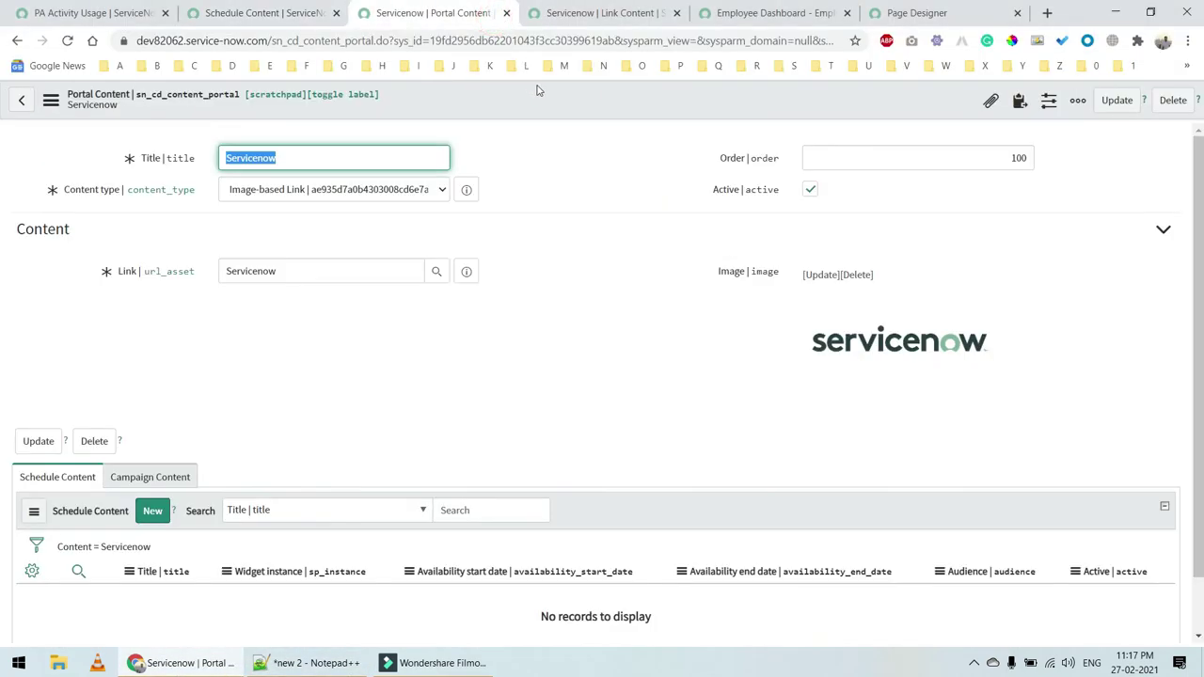
{"action": "left_click", "coordinate": [604, 11]}
{"action": "left_click", "coordinate": [724, 9]}
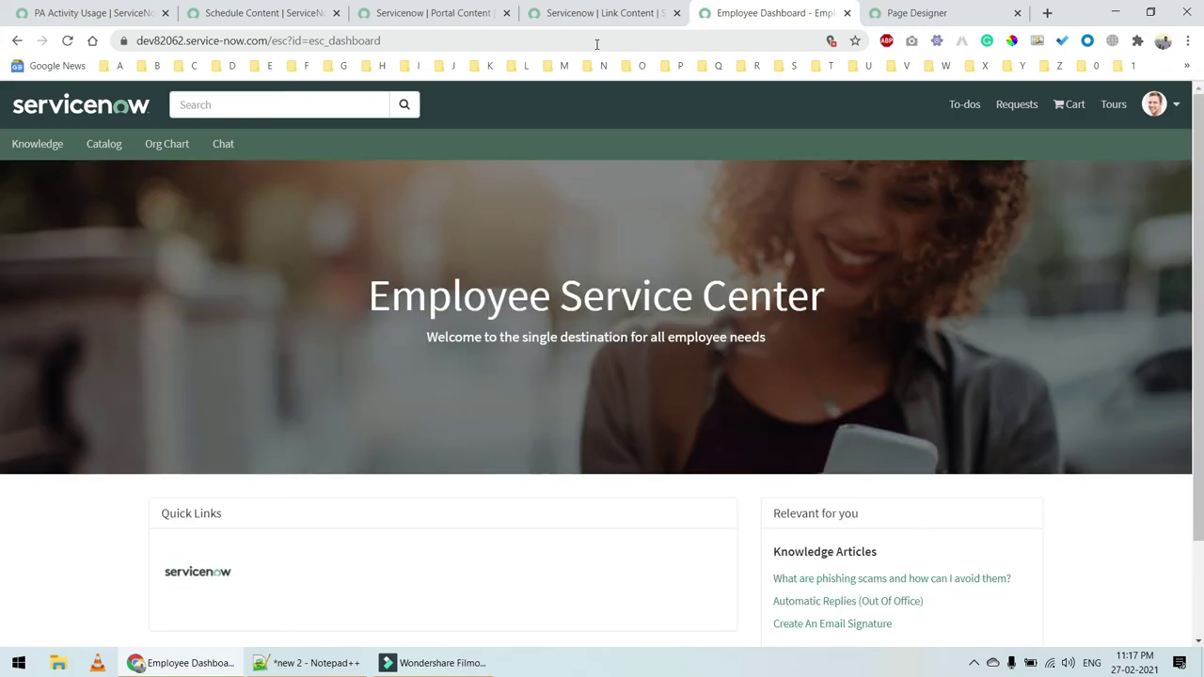
Test the Quick Links servicenow logo, which opens servicenow.com in a new tab
{"action": "scroll", "coordinate": [607, 202], "scroll_direction": "down", "scroll_amount": 2}
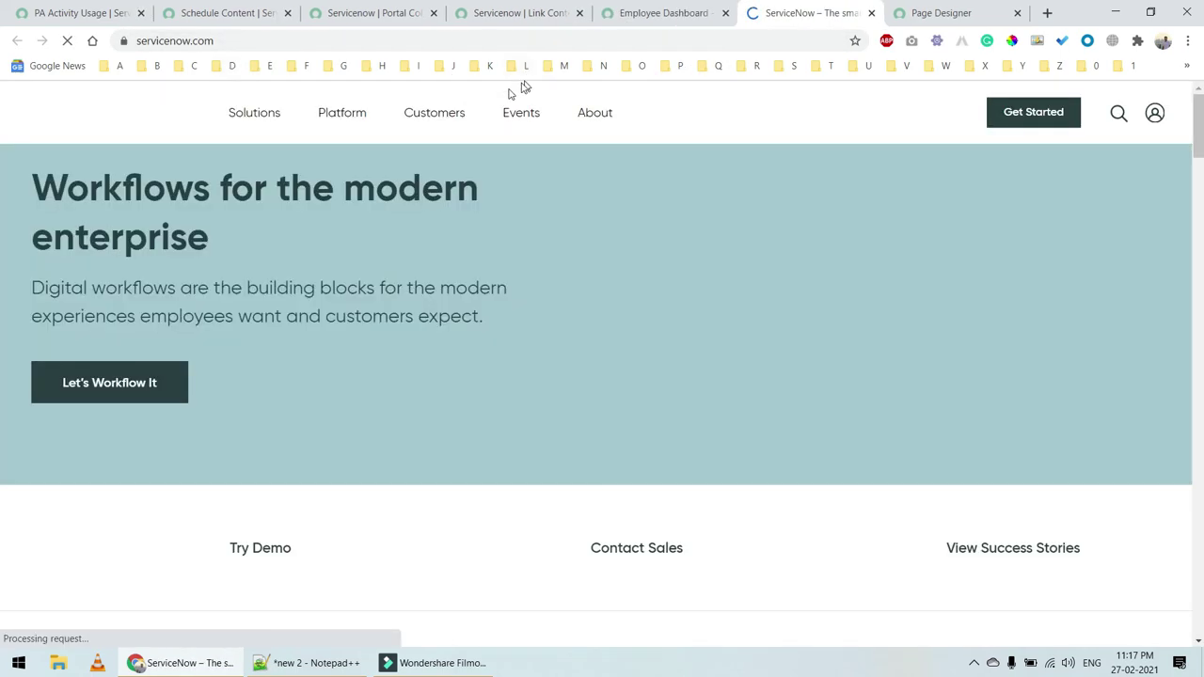
{"action": "scroll", "coordinate": [684, 372], "scroll_direction": "down", "scroll_amount": 3}
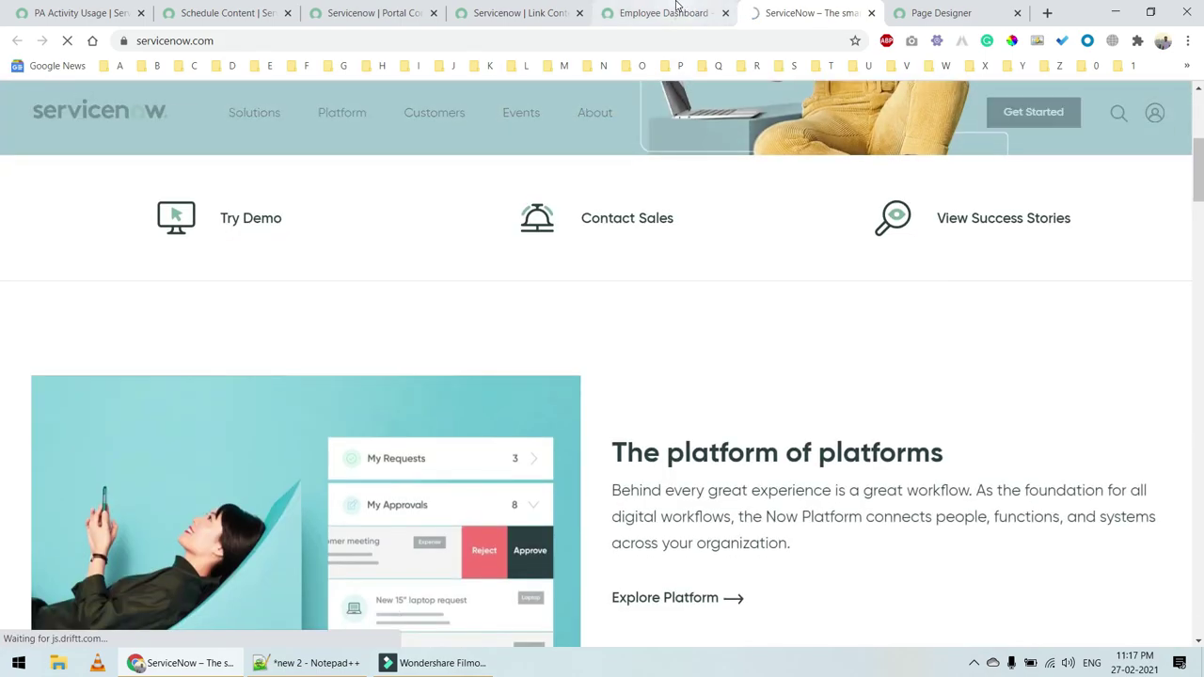
{"action": "left_click", "coordinate": [663, 13]}
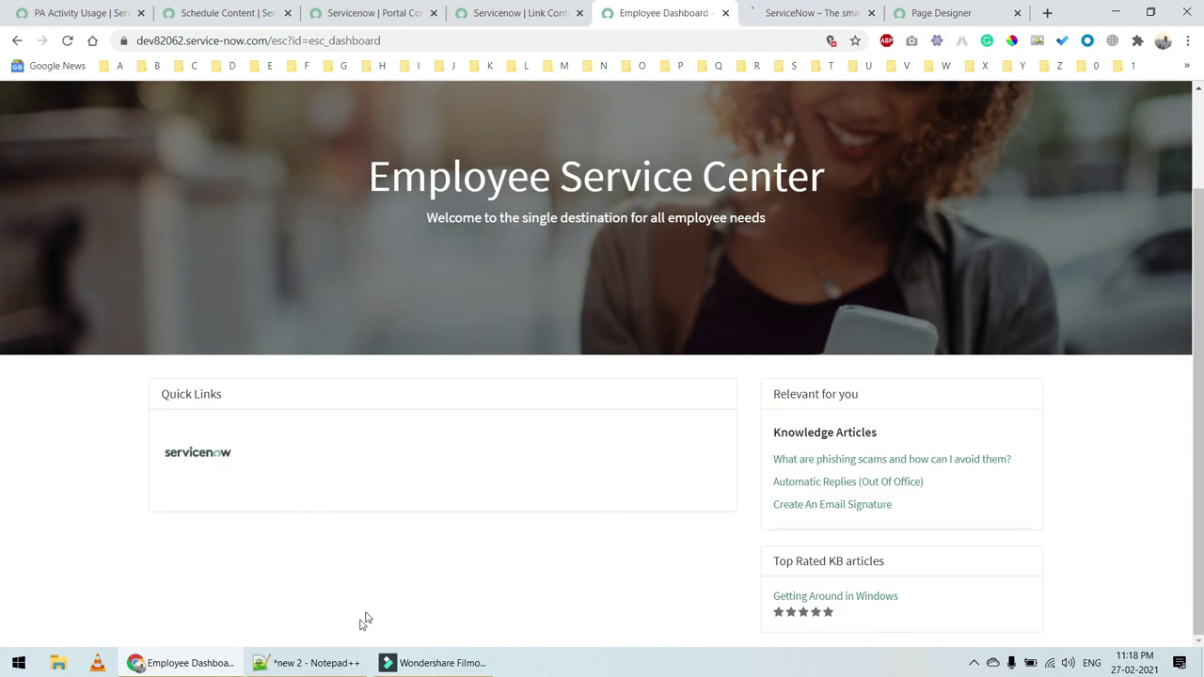
{"action": "left_click", "coordinate": [178, 453]}
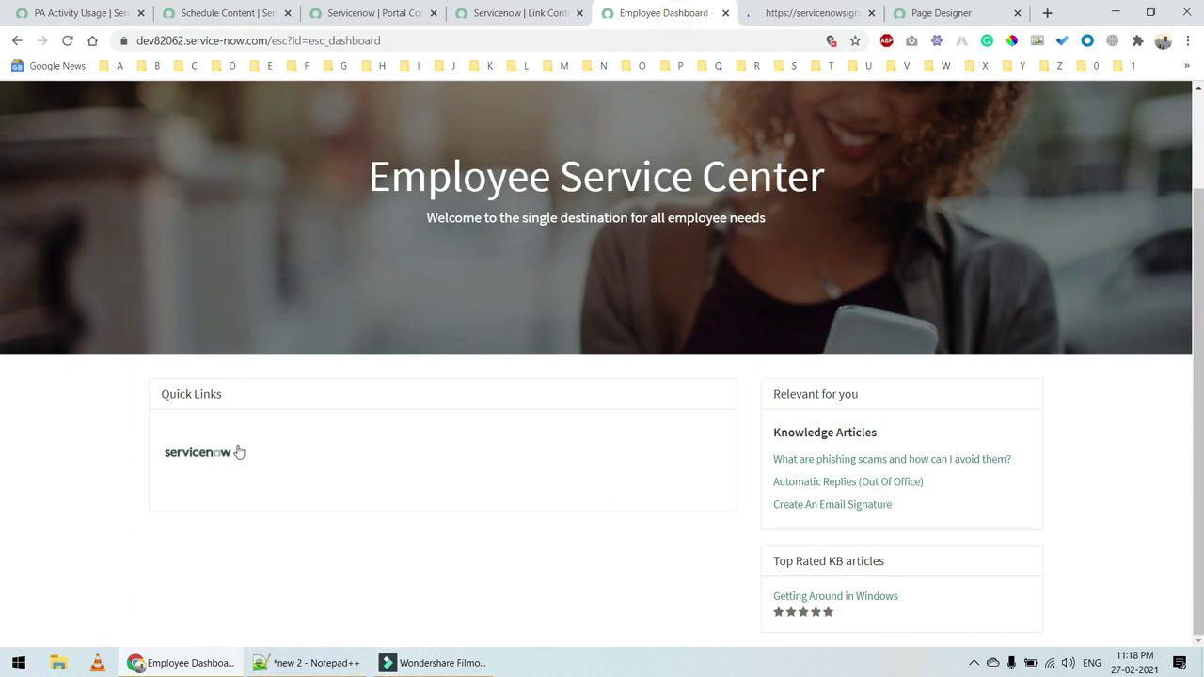